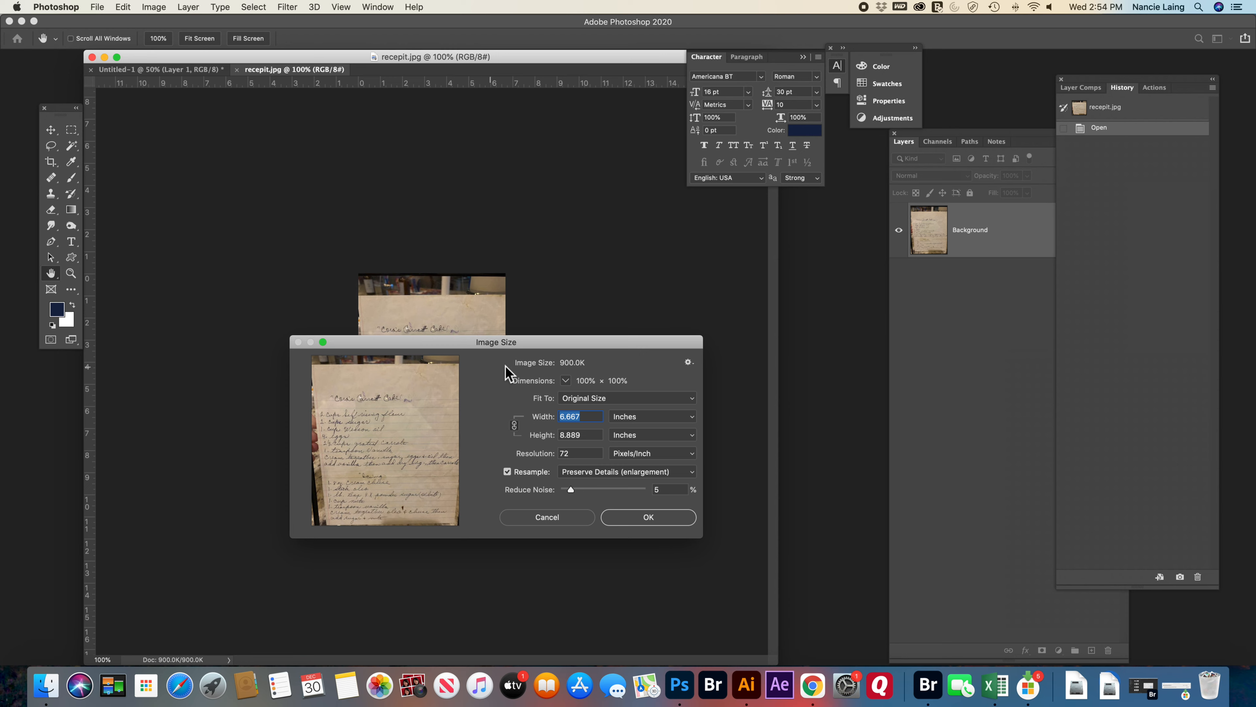
Step: Resize the recipe image to a width of 5 inches at a resolution of 300 pixels/inch
left_click(583, 456)
type("300")
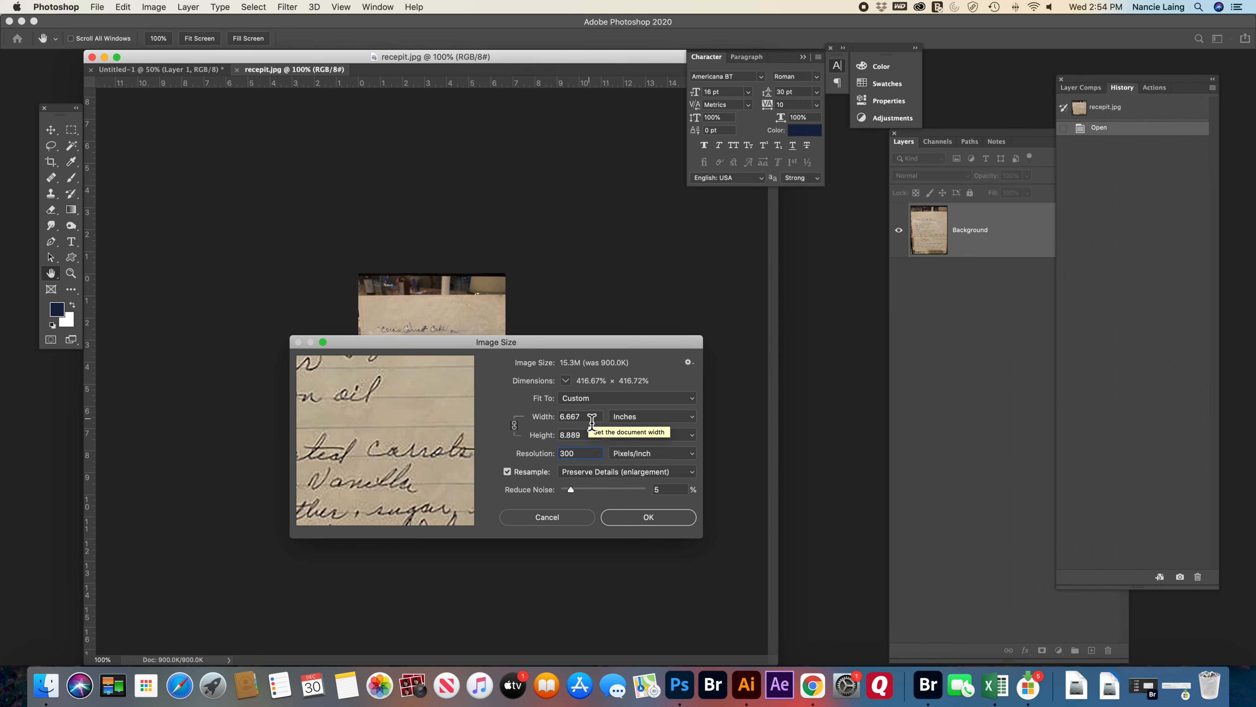
left_click(593, 419)
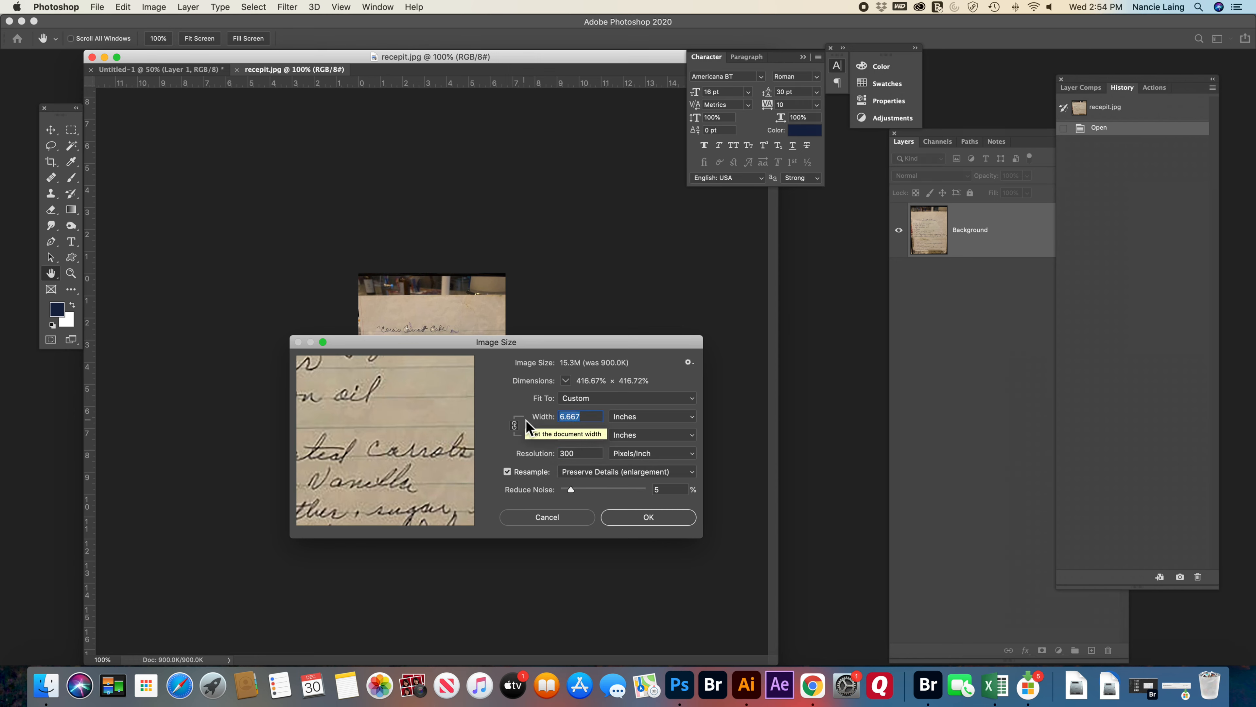
type("5")
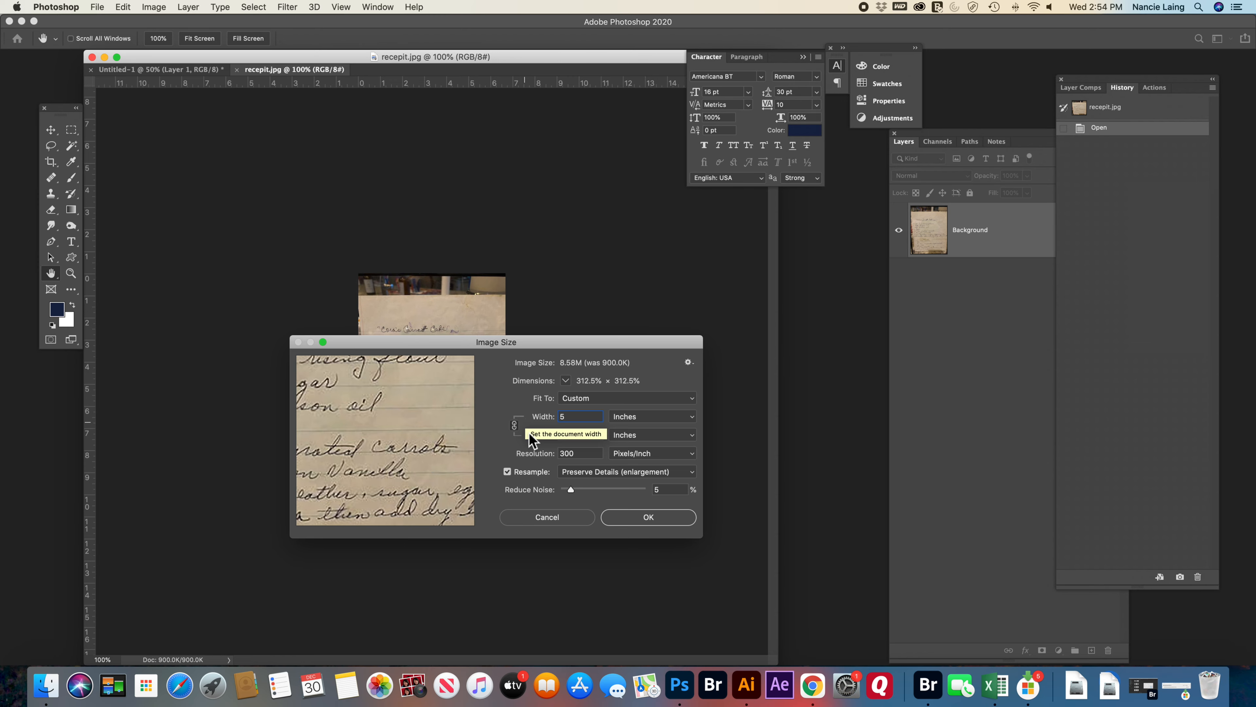
left_click(640, 519)
Step: Duplicate the Background layer and hide the original layer beneath the copy
key("z")
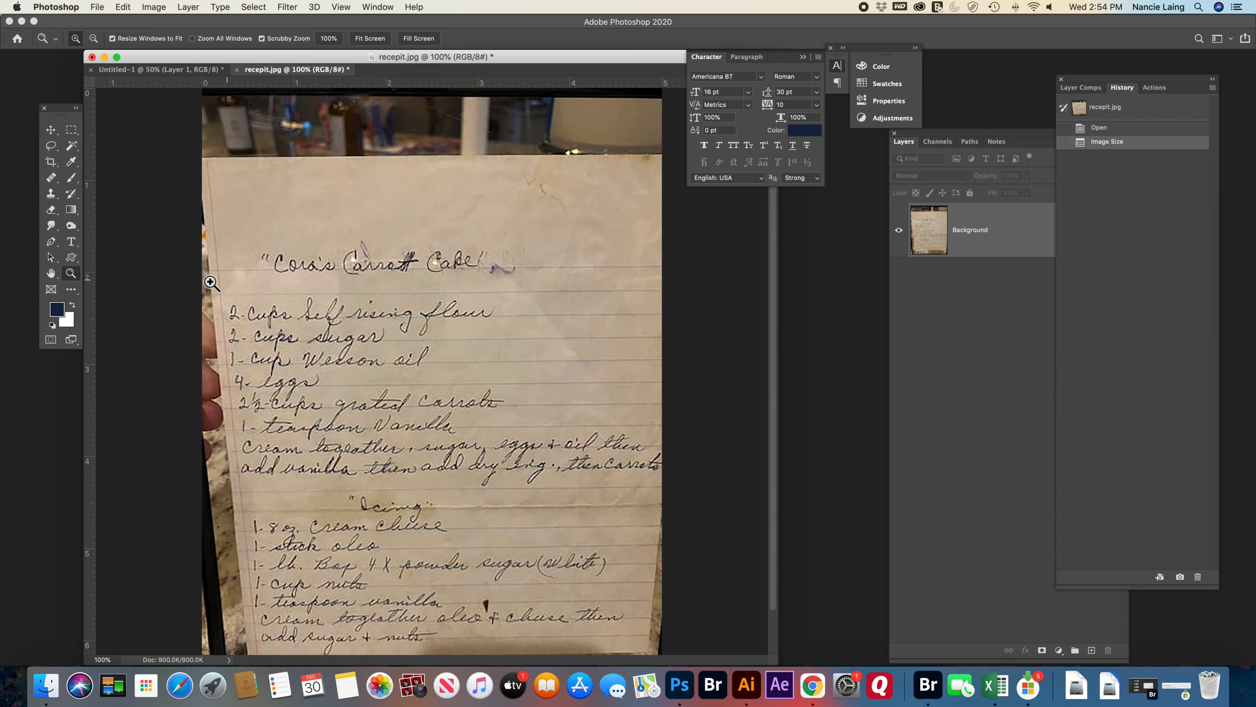
key("super+minus")
key("super+minus")
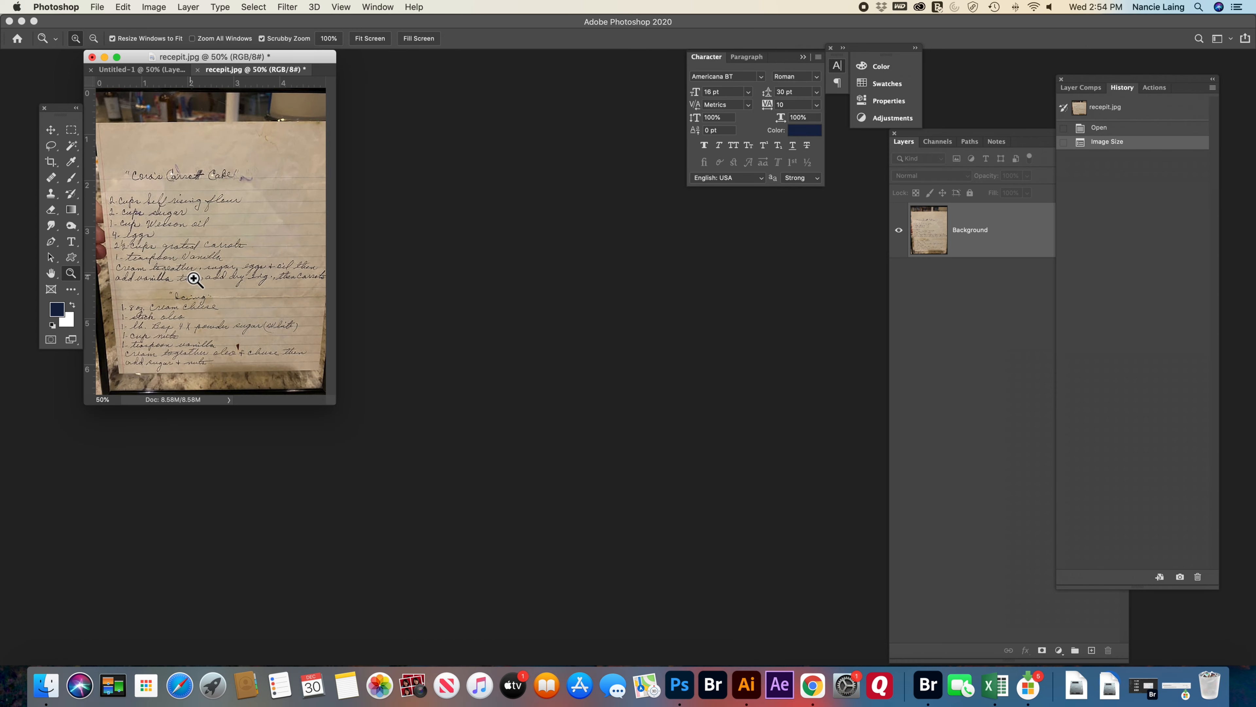
left_click_drag(336, 406, 757, 654)
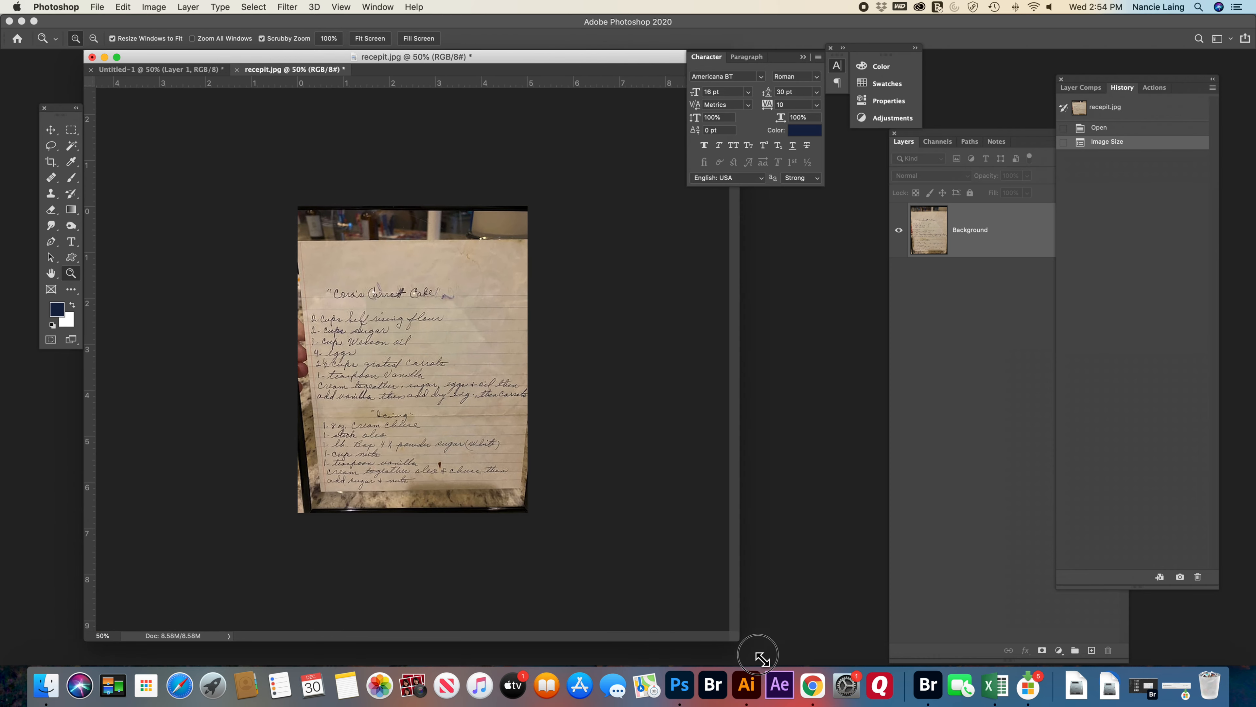
left_click(123, 8)
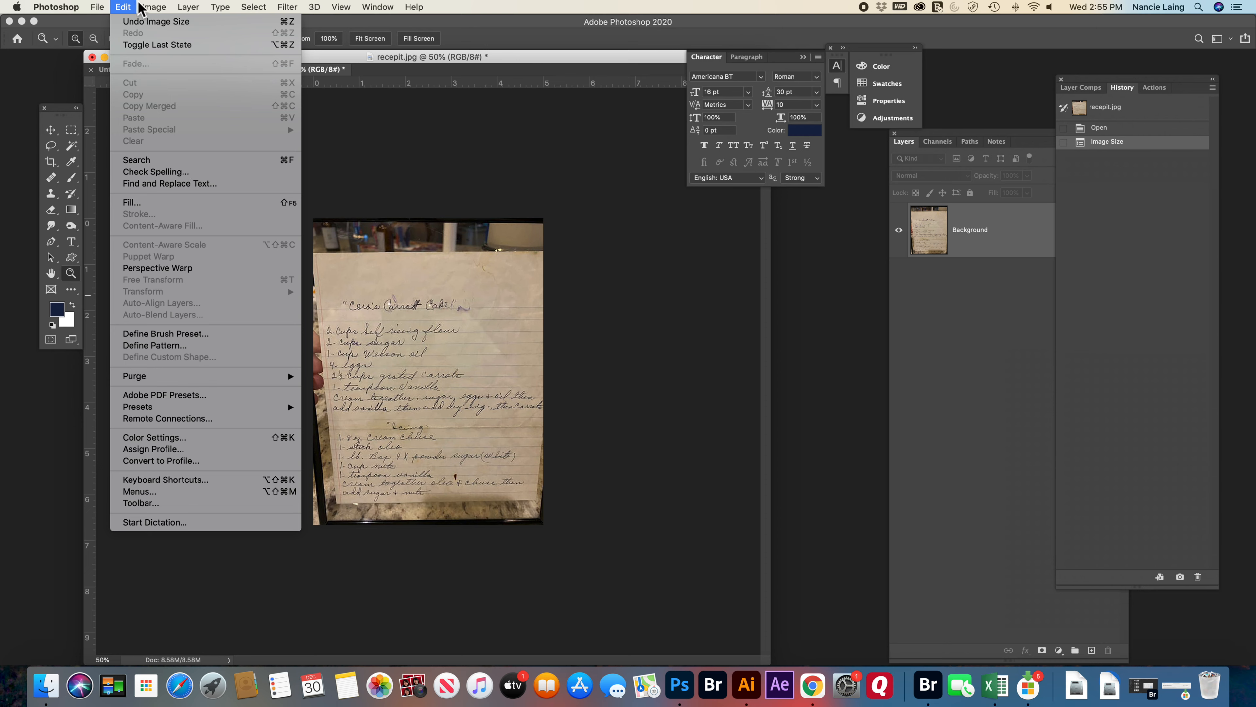
mouse_move(152, 12)
left_click(629, 257)
left_click(1032, 229)
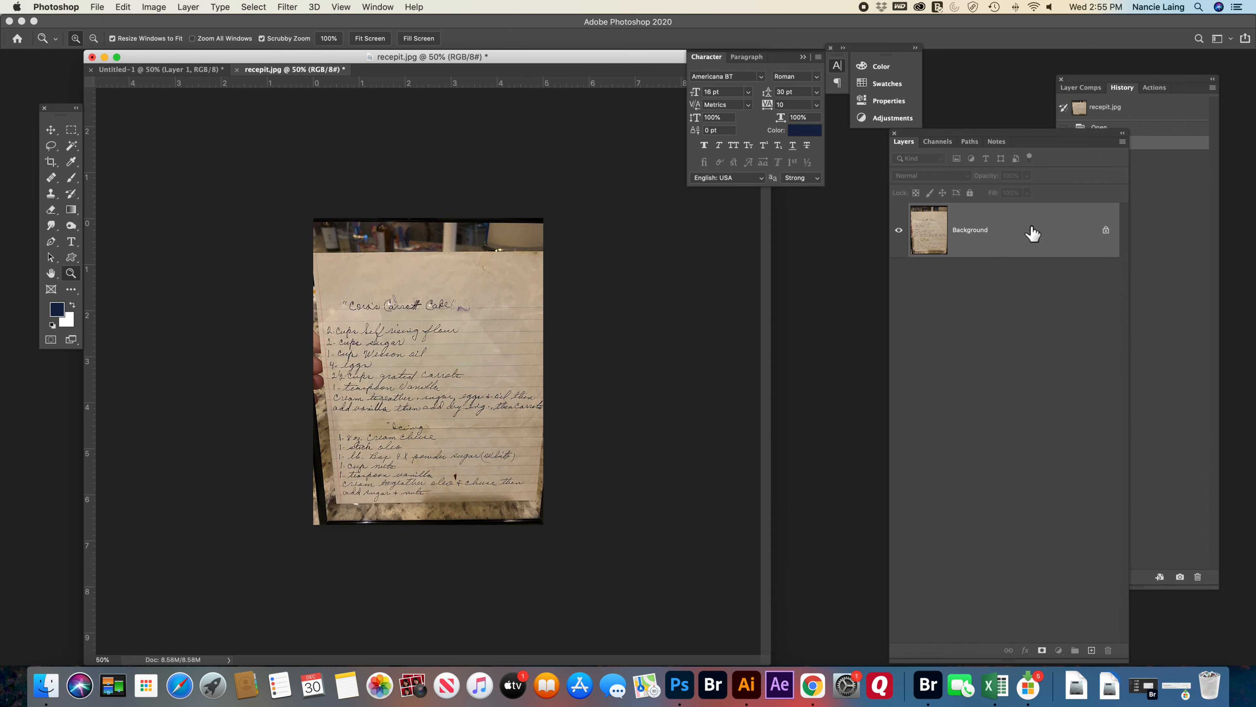
left_click_drag(1080, 244, 1092, 649)
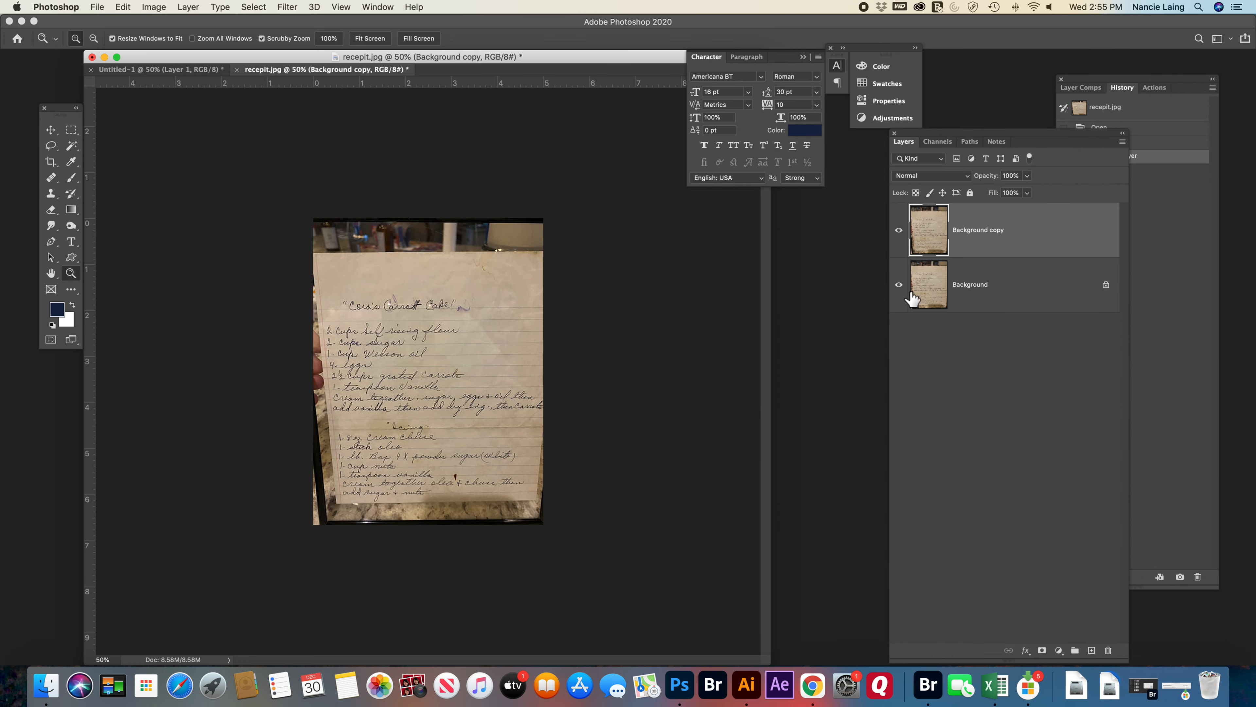
left_click(899, 286)
Step: Distort the Background copy layer by pulling its corners to straighten the edges of the photographed recipe page, and apply the transformation
left_click(154, 7)
mouse_move(123, 7)
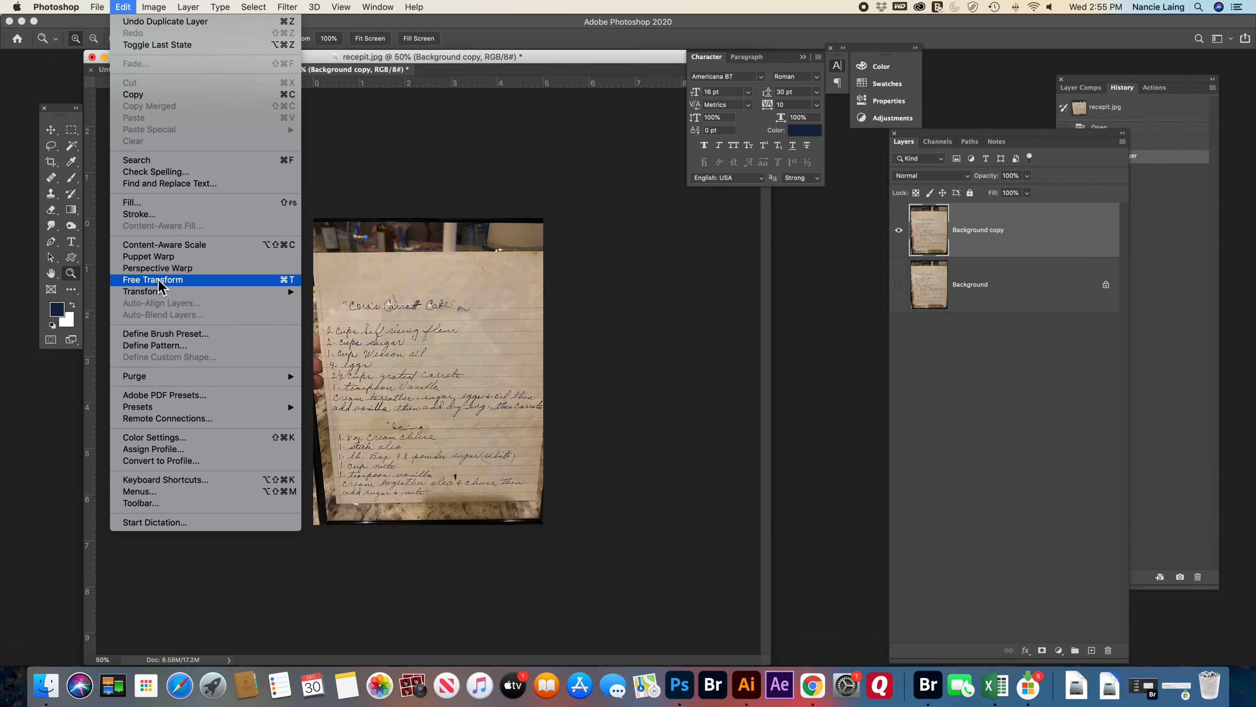
mouse_move(244, 291)
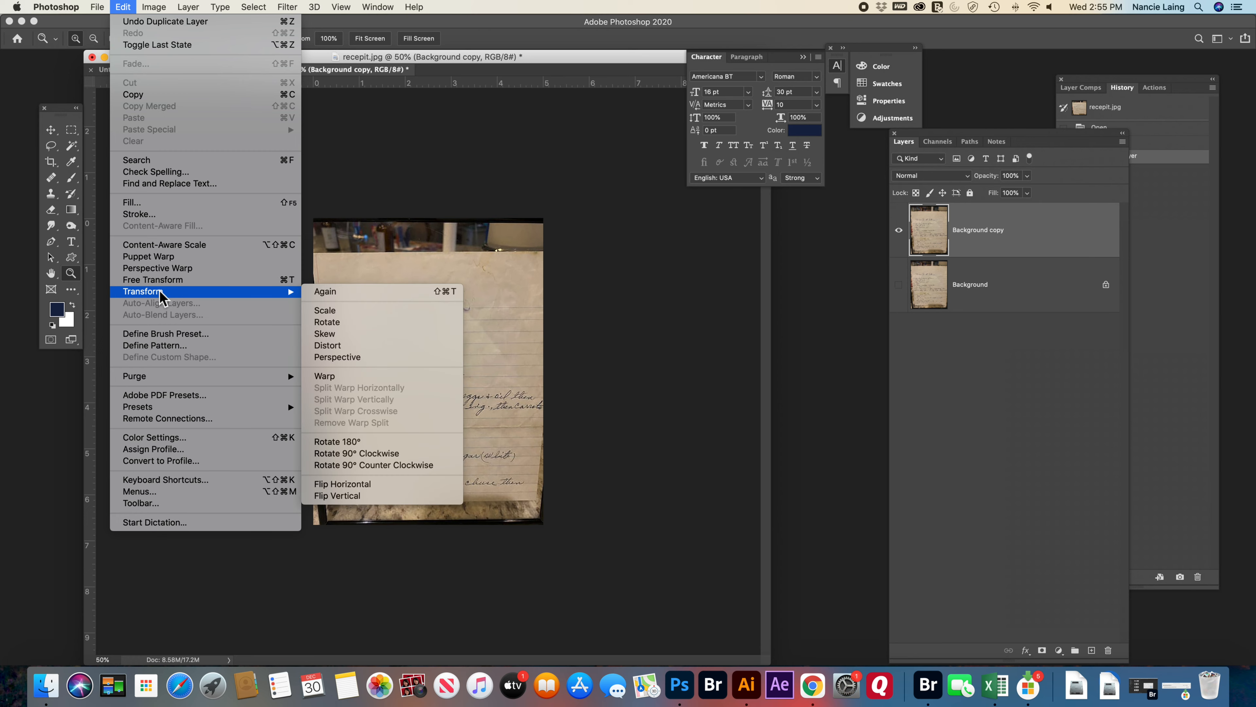
left_click(342, 345)
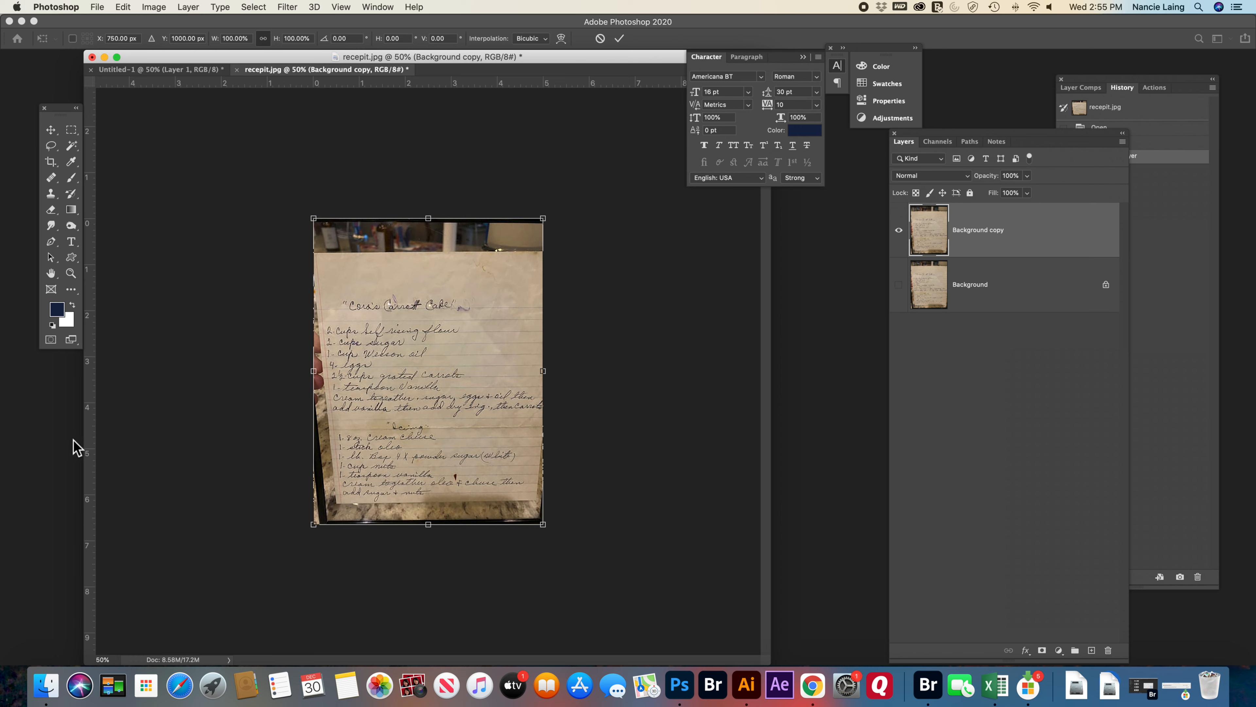
left_click_drag(91, 449, 330, 469)
left_click_drag(314, 525, 291, 526)
left_click_drag(314, 218, 319, 218)
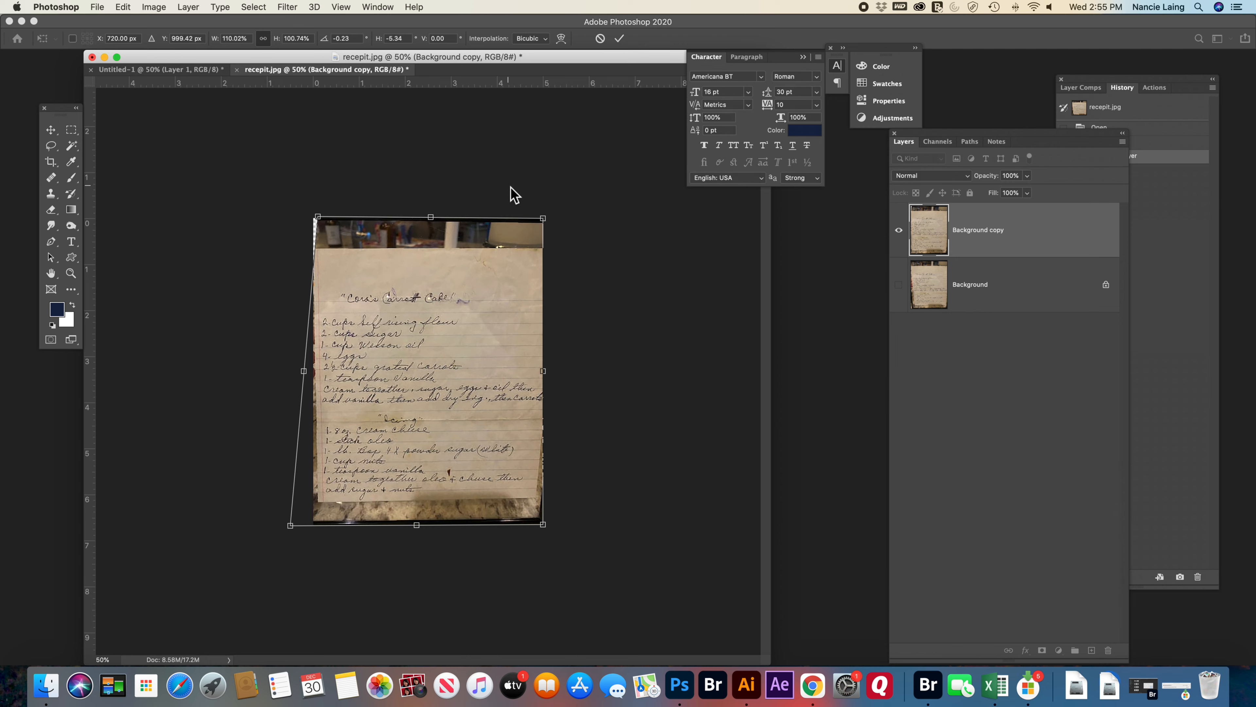
left_click_drag(543, 219, 551, 227)
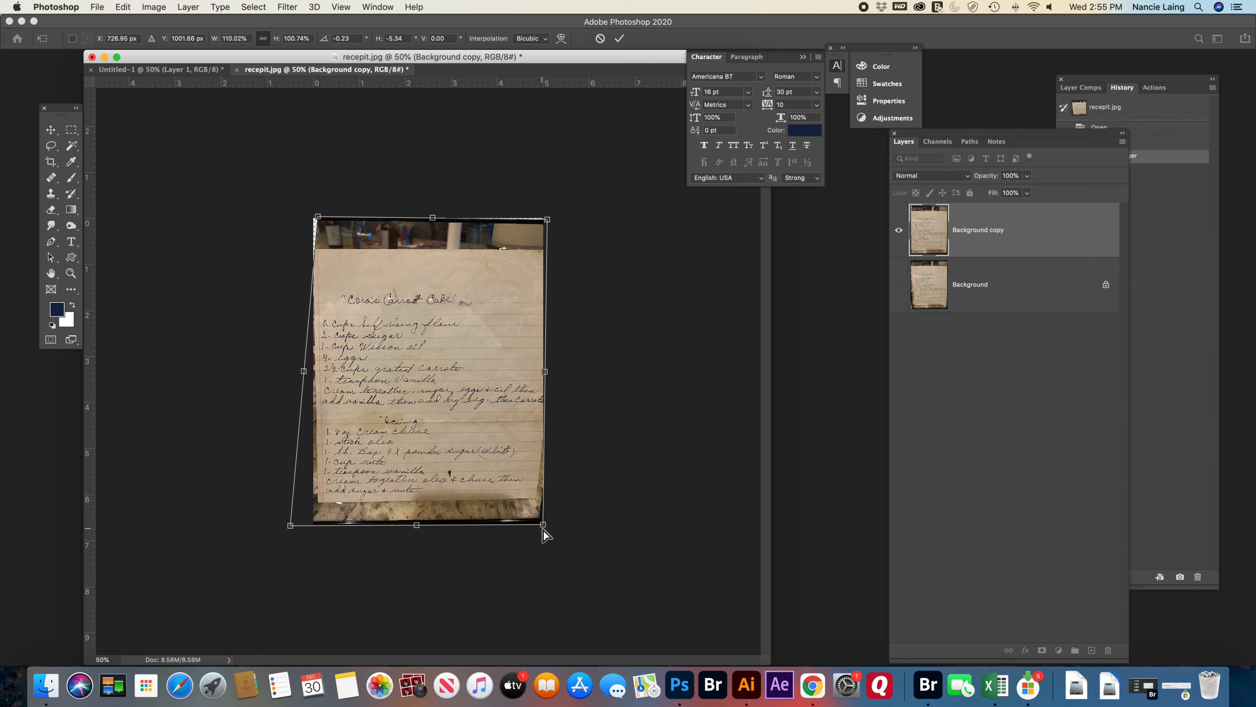
left_click_drag(544, 526, 548, 530)
left_click(50, 129)
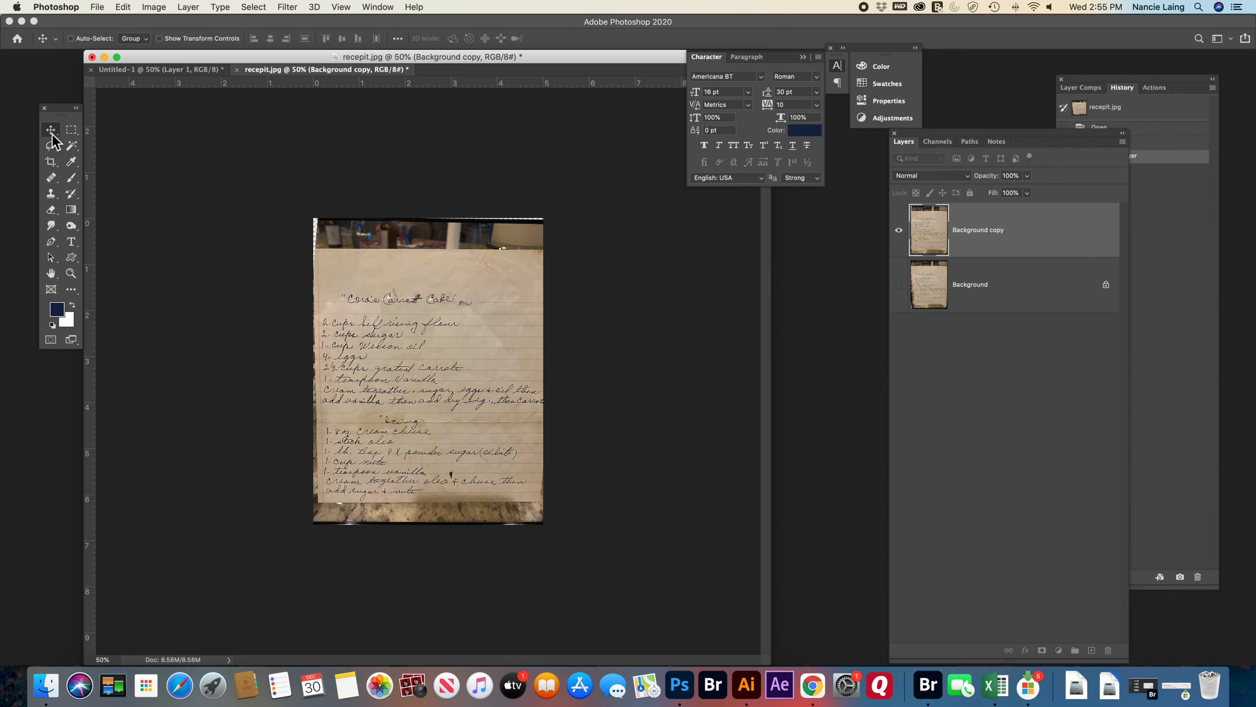
Step: Crop the image tightly around the handwritten recipe, cutting off the counter background above and below the text
left_click(52, 163)
left_click_drag(316, 220, 327, 225)
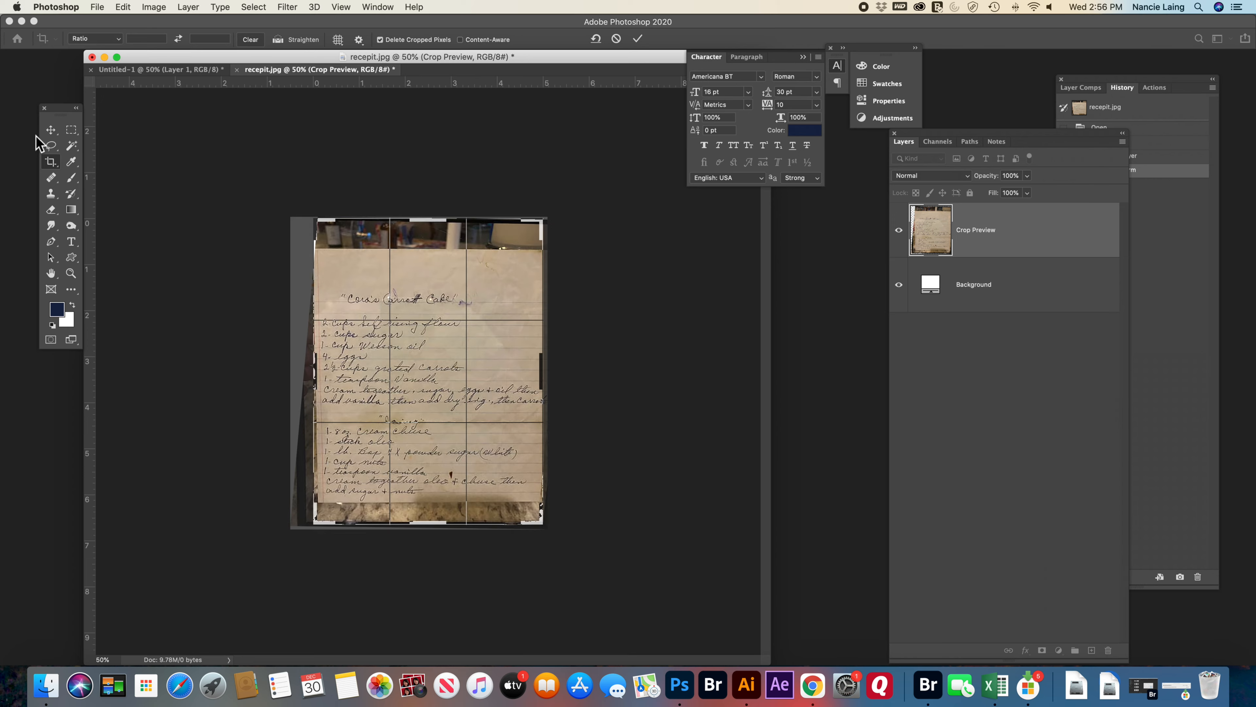
left_click_drag(319, 225, 321, 254)
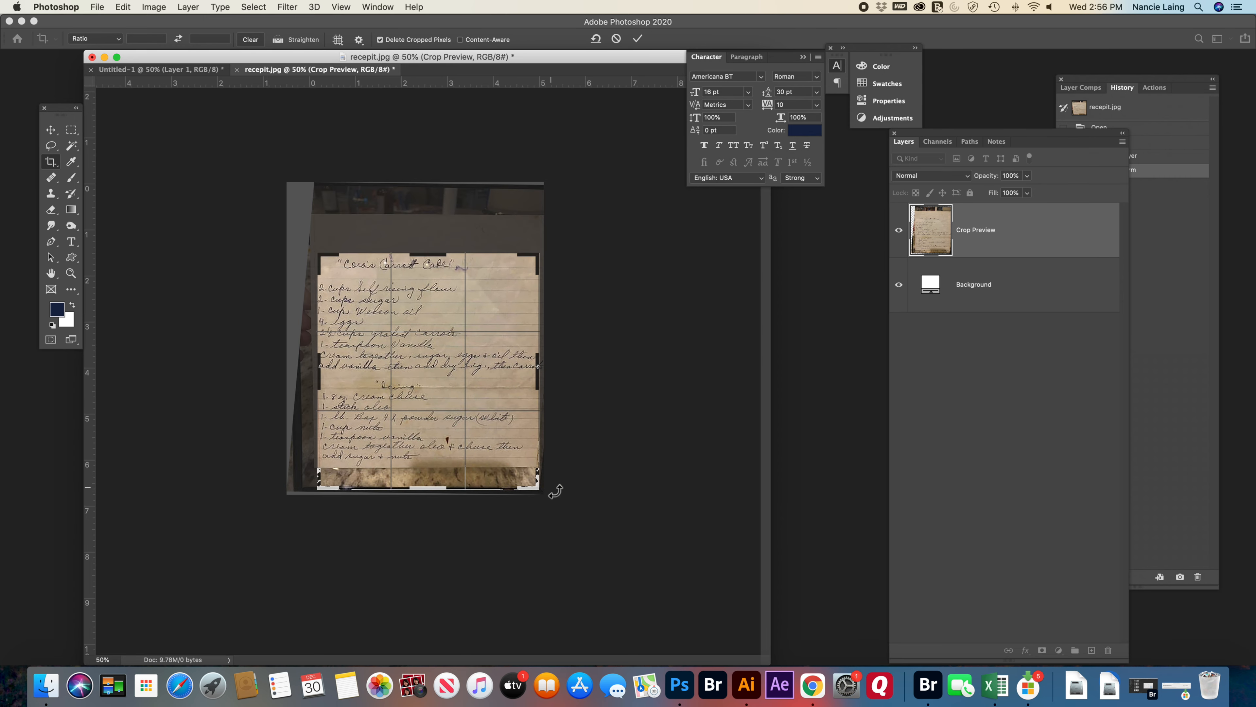
left_click_drag(542, 493, 544, 478)
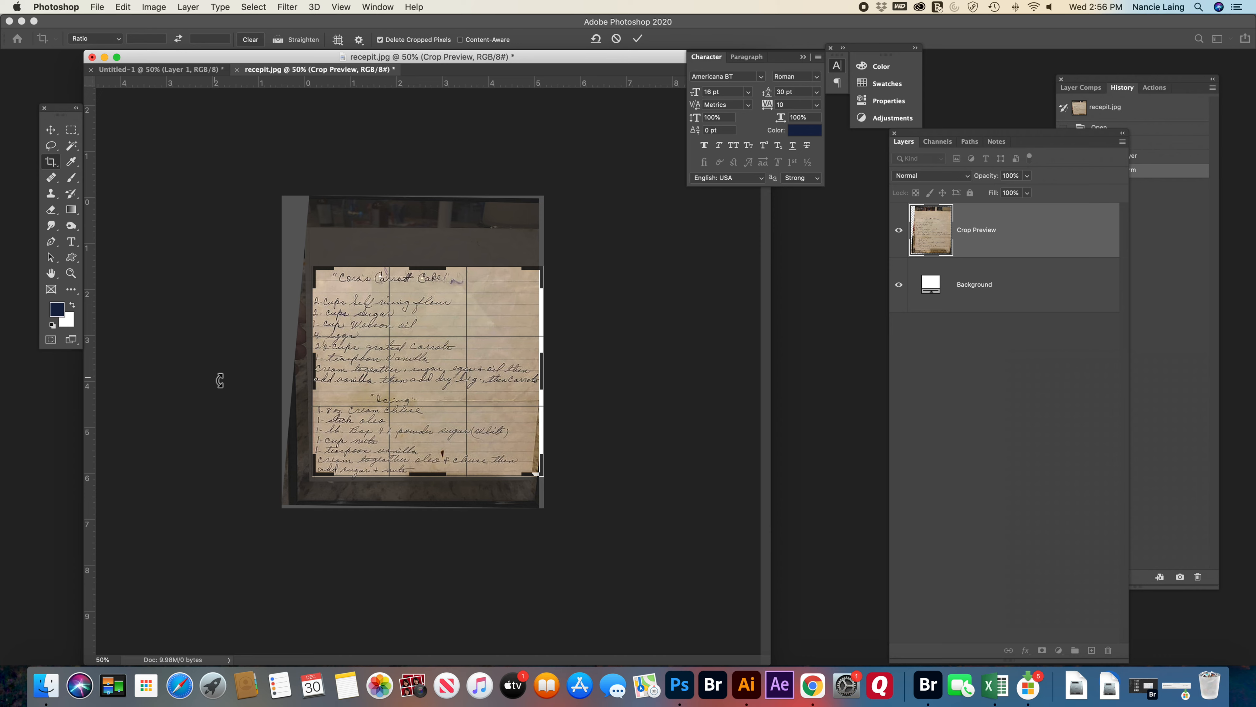
key("Return")
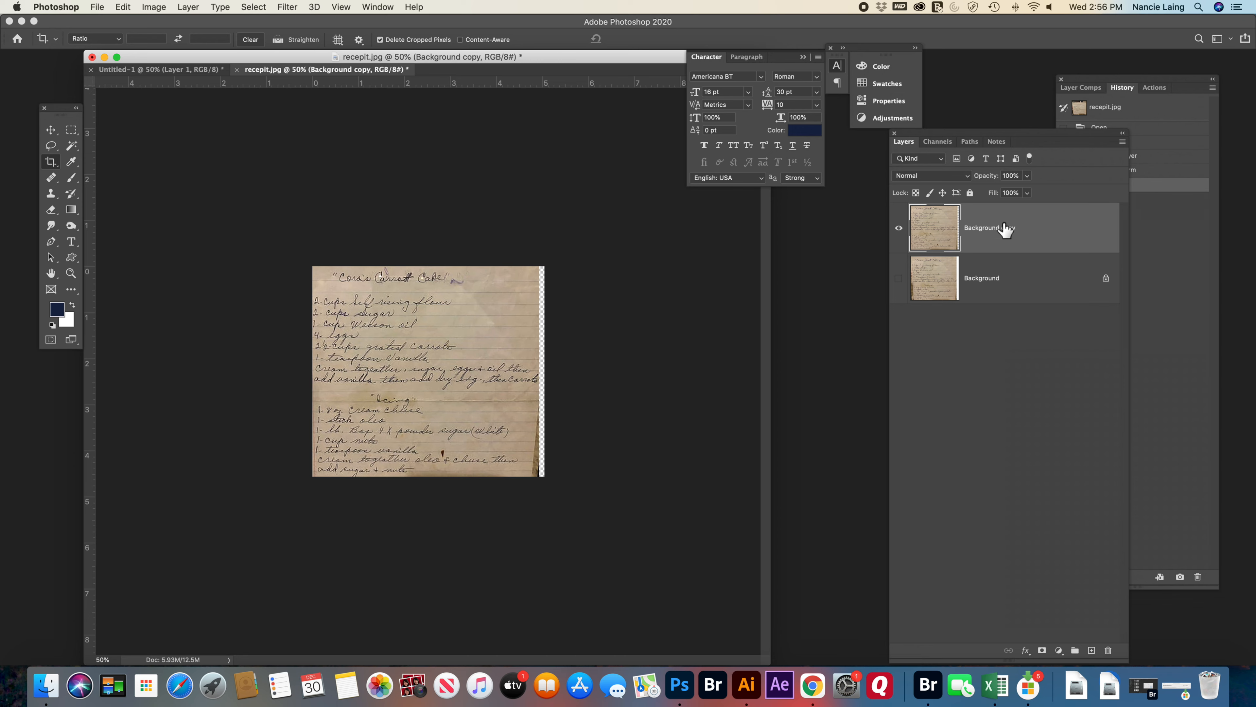
double_click(1038, 239)
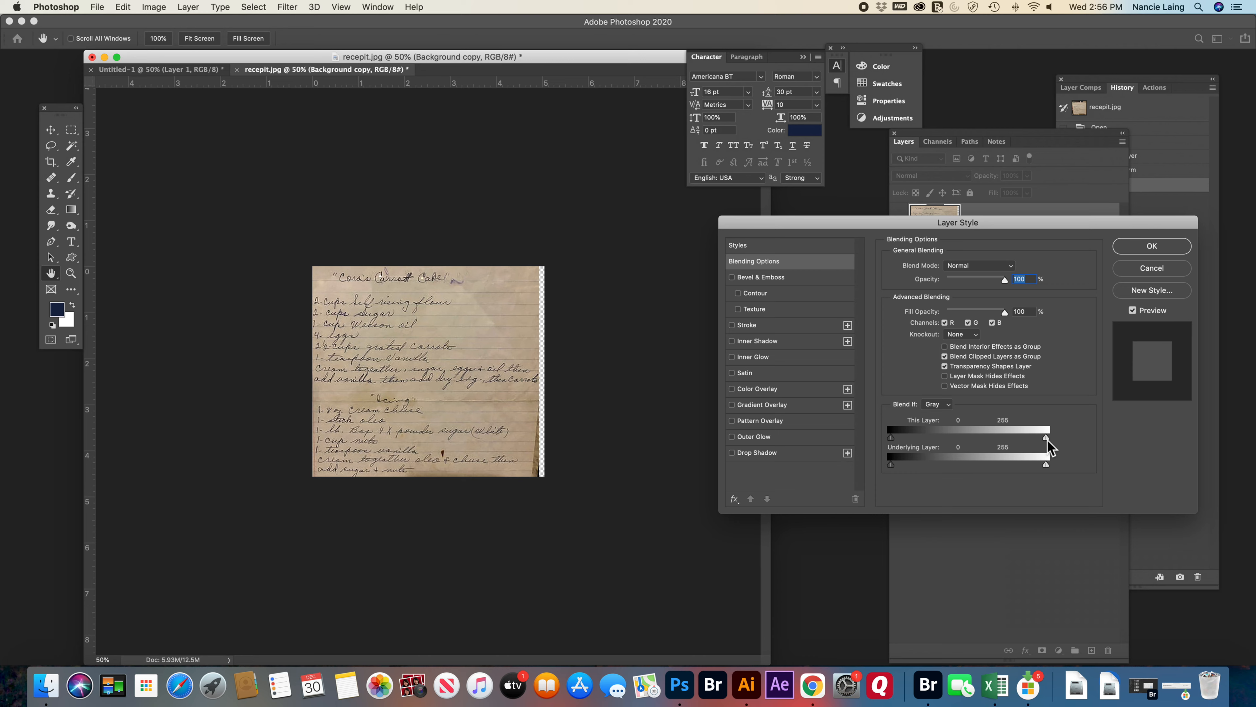
left_click_drag(1046, 438, 953, 437)
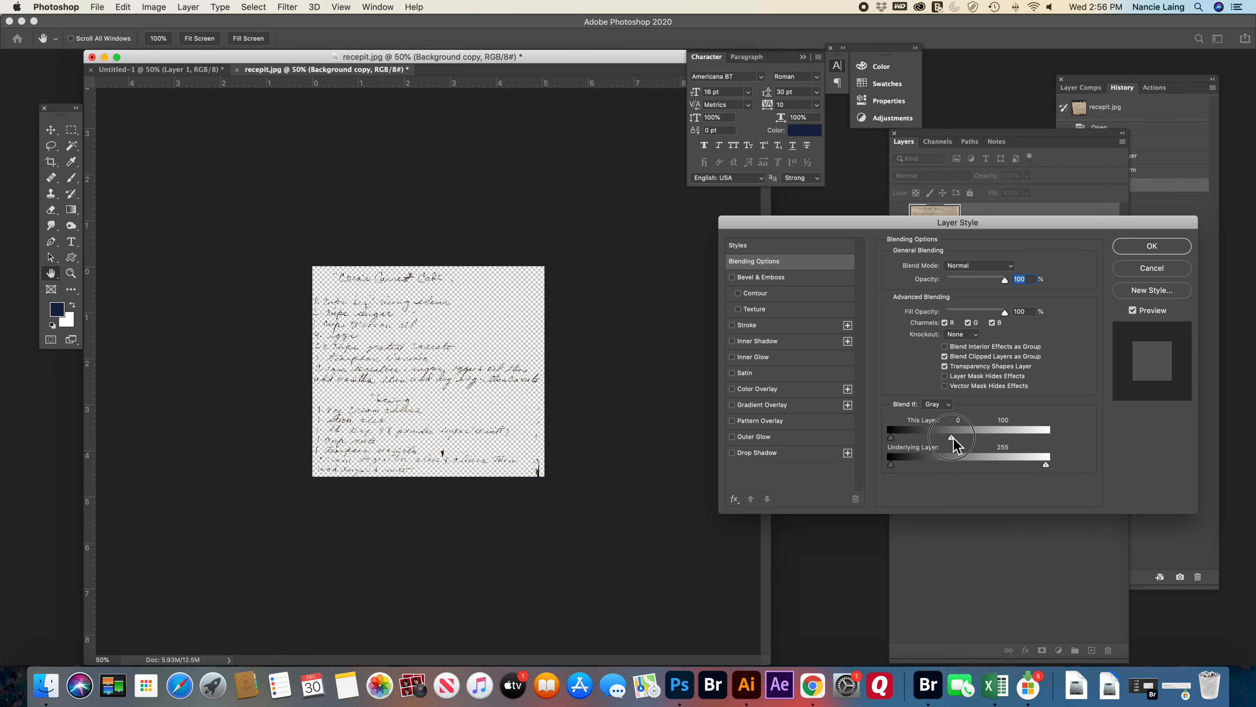
left_click_drag(953, 437, 1047, 438)
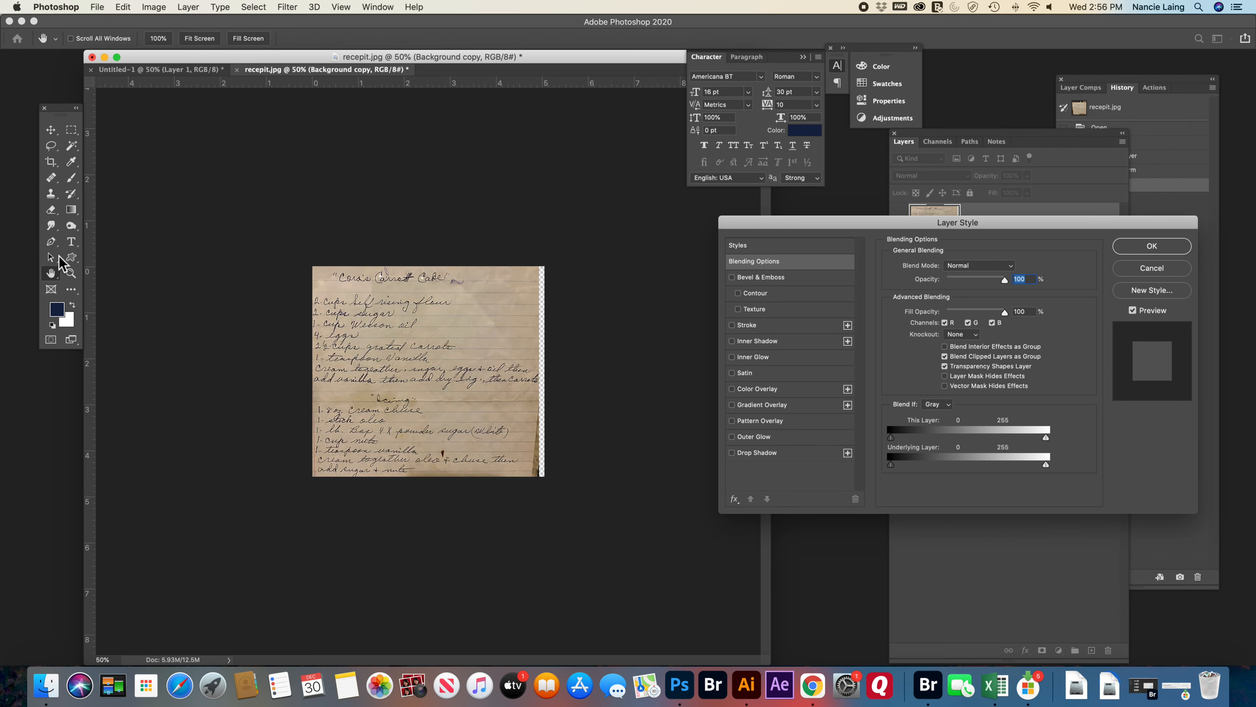
left_click(1131, 269)
Step: Remove the paper from the Background copy with Blend If set to Gray, splitting This Layer's white slider to 88 / 151
key("c")
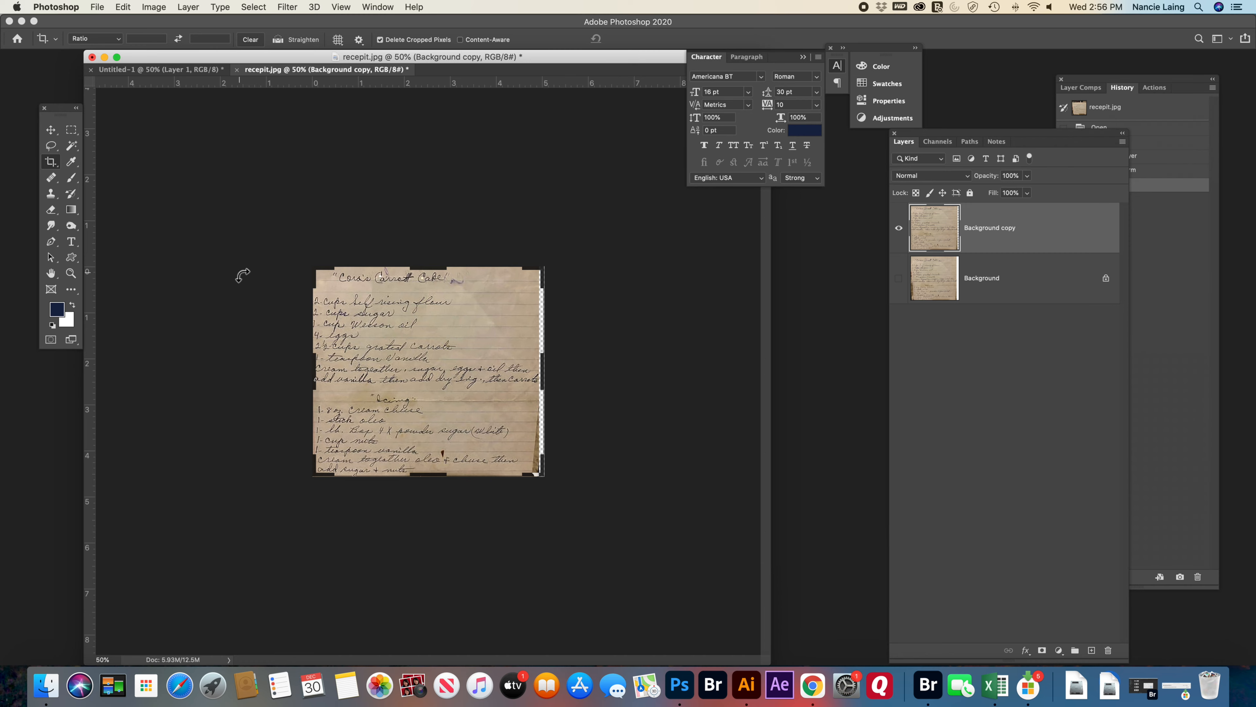
left_click(71, 273)
left_click(448, 396)
left_click(192, 230)
left_click(193, 230)
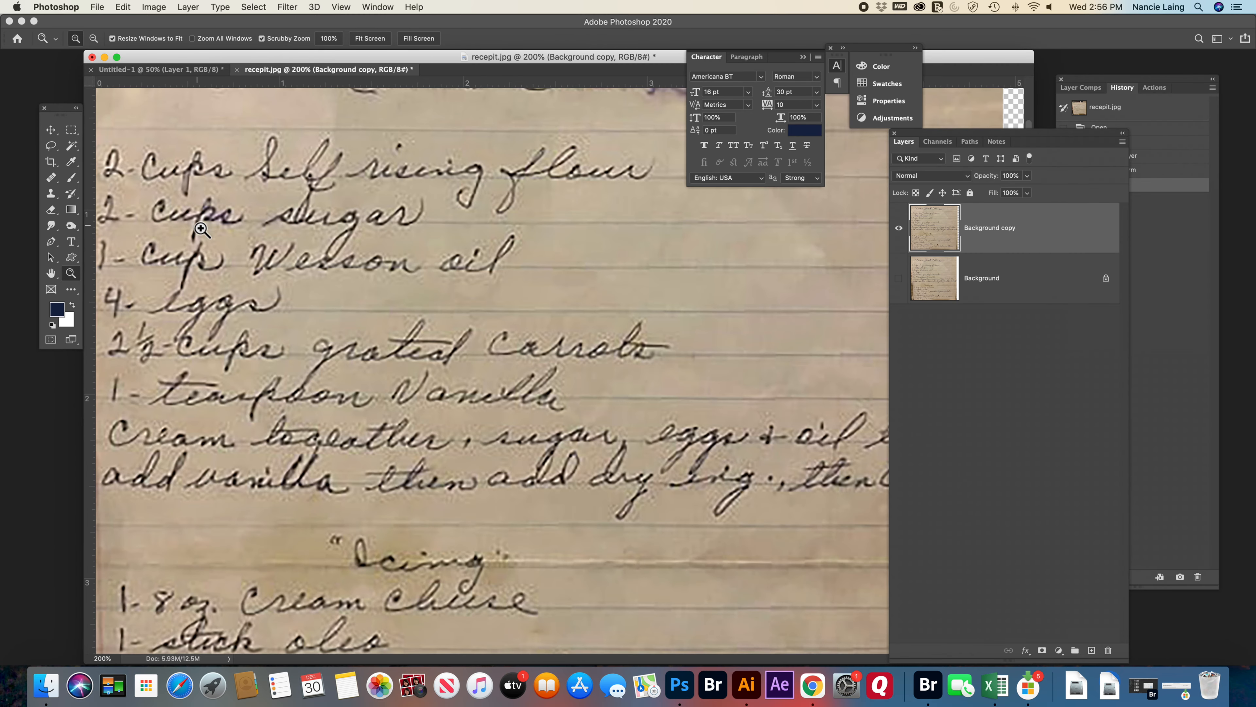
double_click(1078, 232)
left_click_drag(1047, 438, 997, 445)
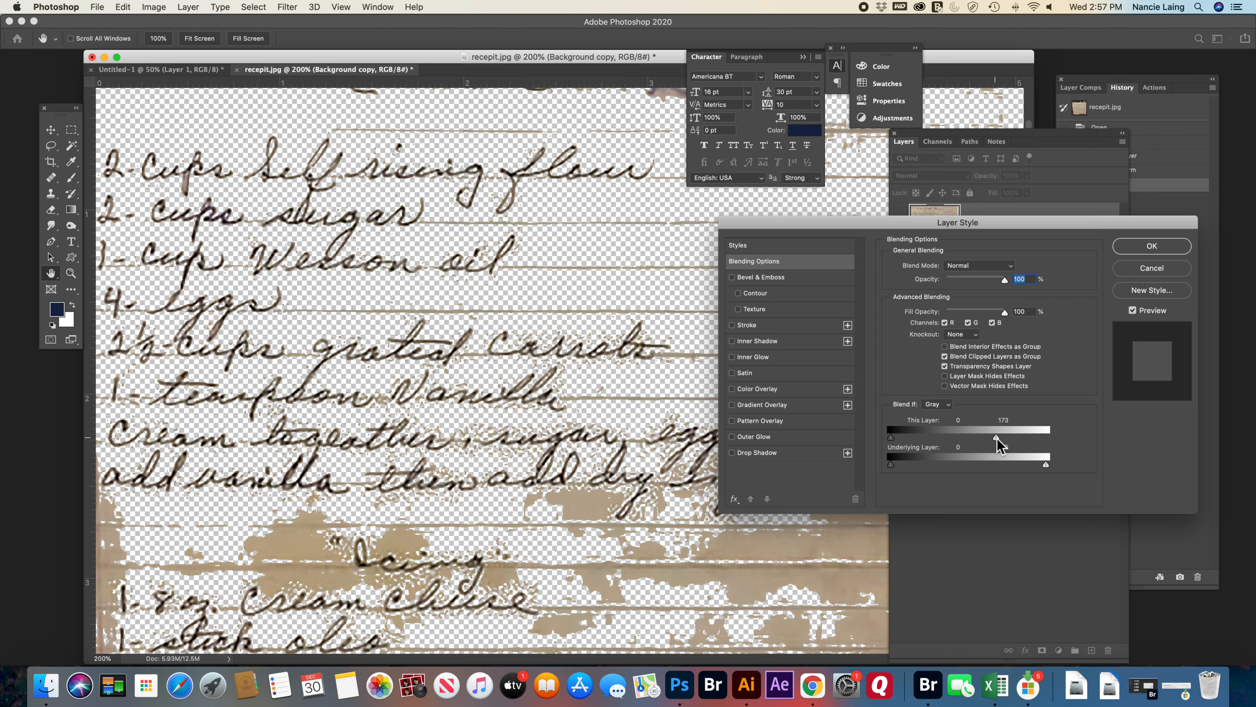
key("alt")
left_click_drag(997, 439, 995, 439)
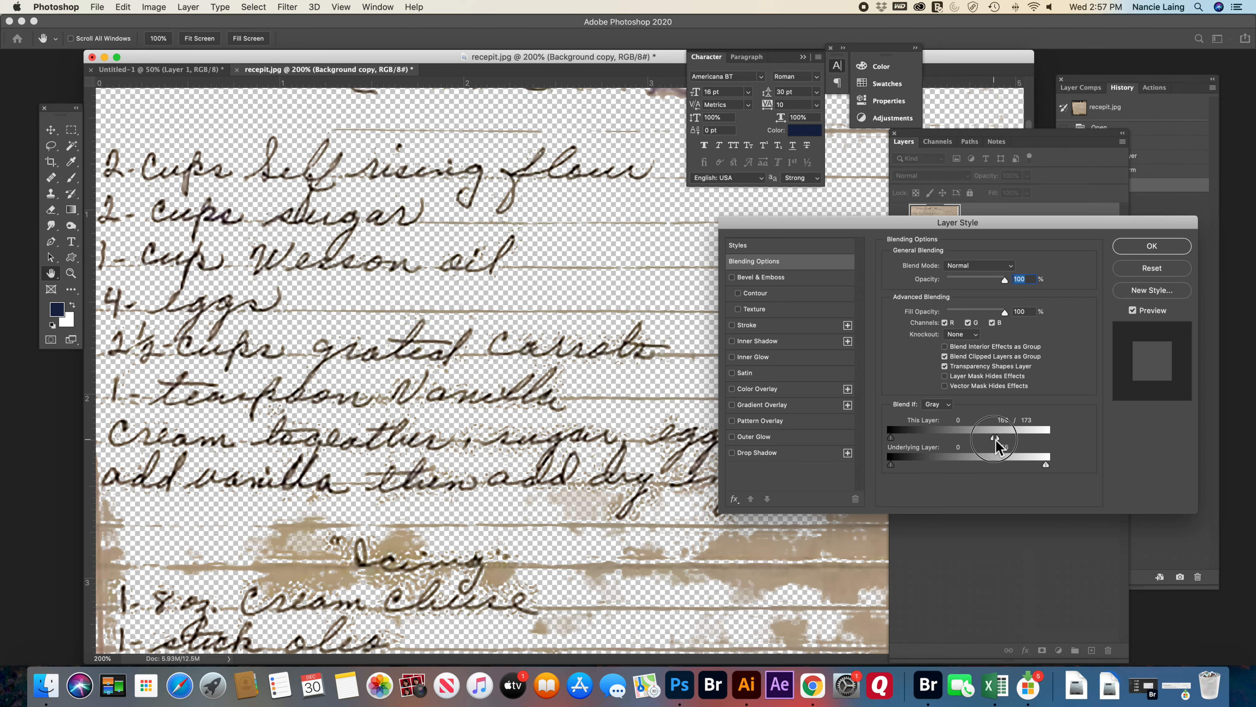
left_click_drag(996, 439, 943, 440)
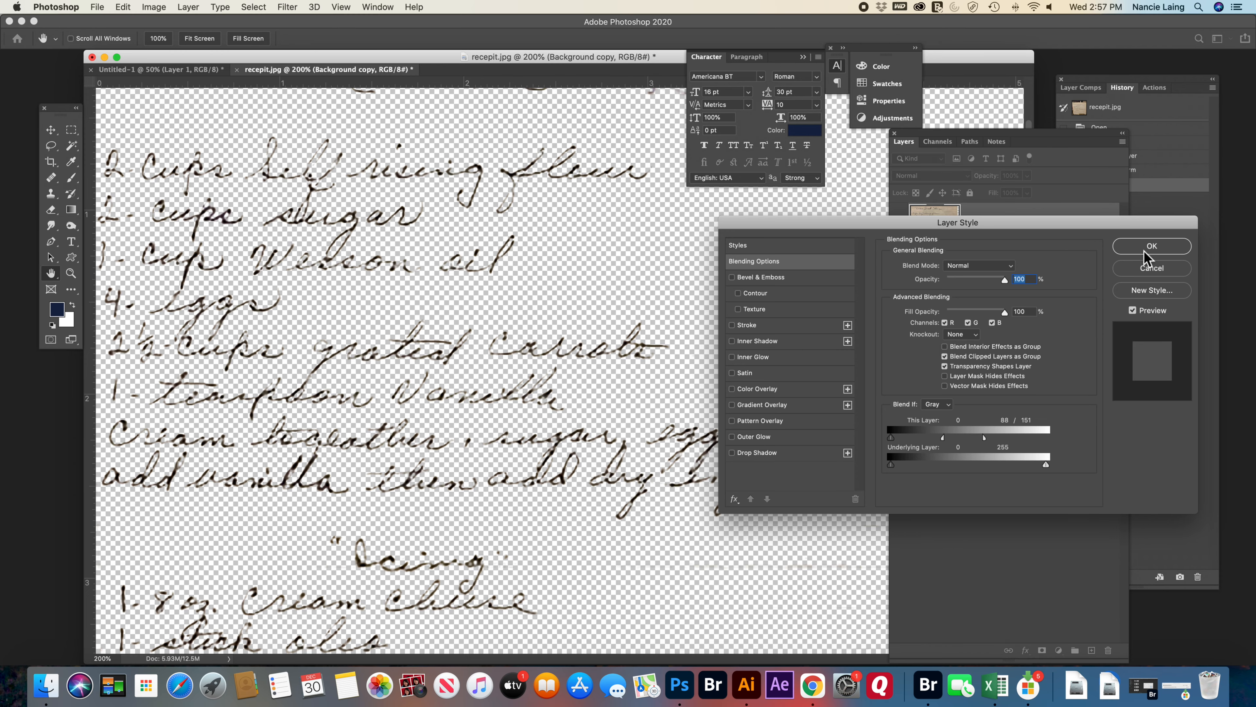
key("Return")
Step: Lasso the dark leftover strip along the recipe's lower right edge, delete it and deselect
key("z")
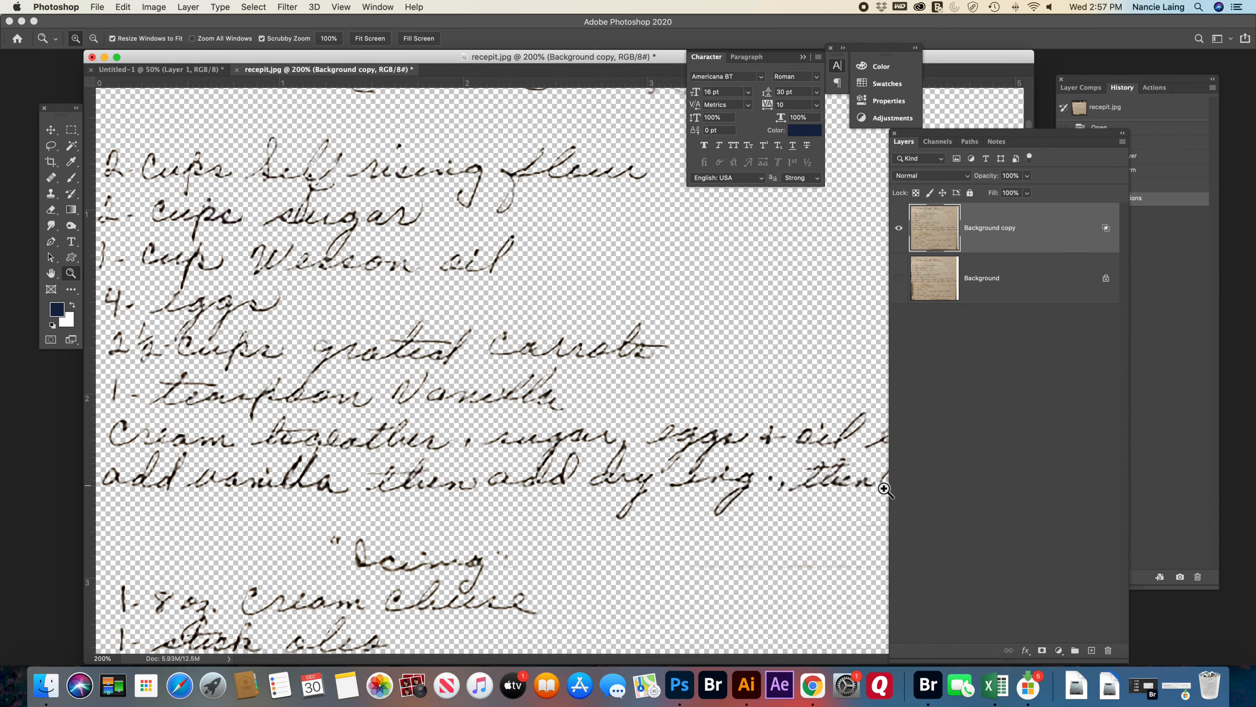
key("super+minus")
key("super+minus")
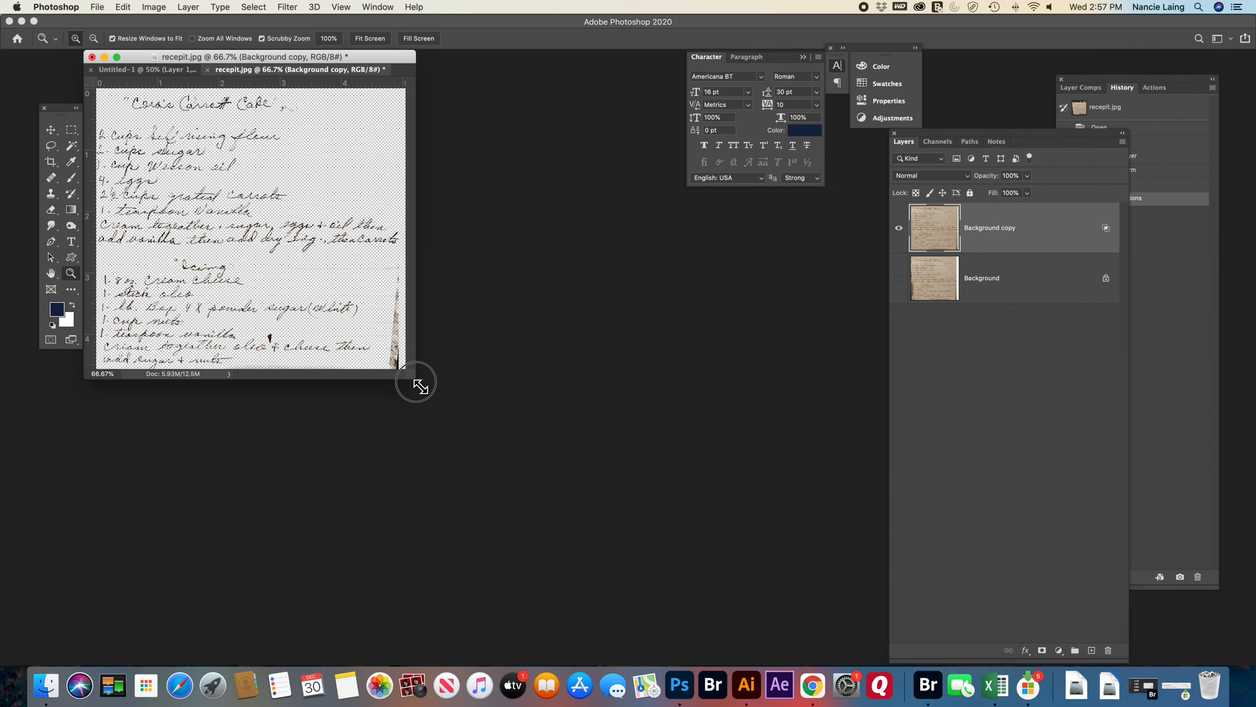
left_click_drag(415, 379, 825, 701)
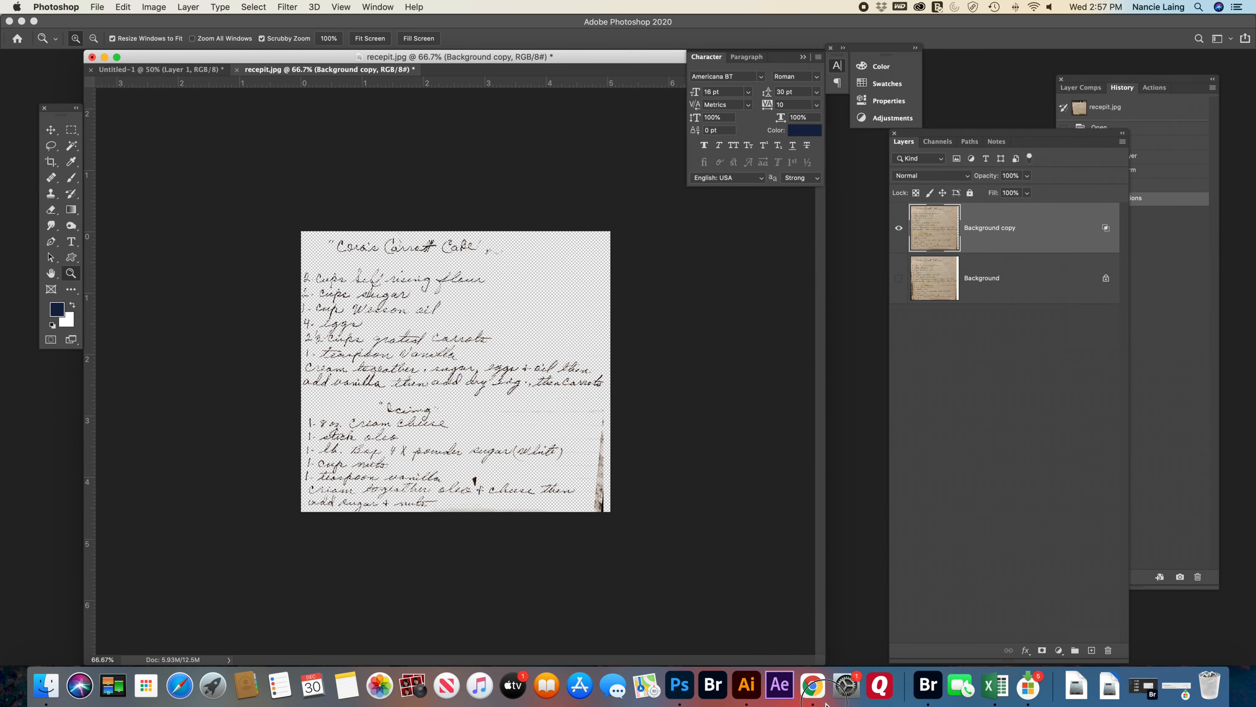
left_click(58, 147)
mouse_move(614, 404)
left_mouse_down()
mouse_move(596, 416)
mouse_move(576, 476)
mouse_move(631, 520)
mouse_move(622, 406)
mouse_move(612, 410)
left_mouse_up()
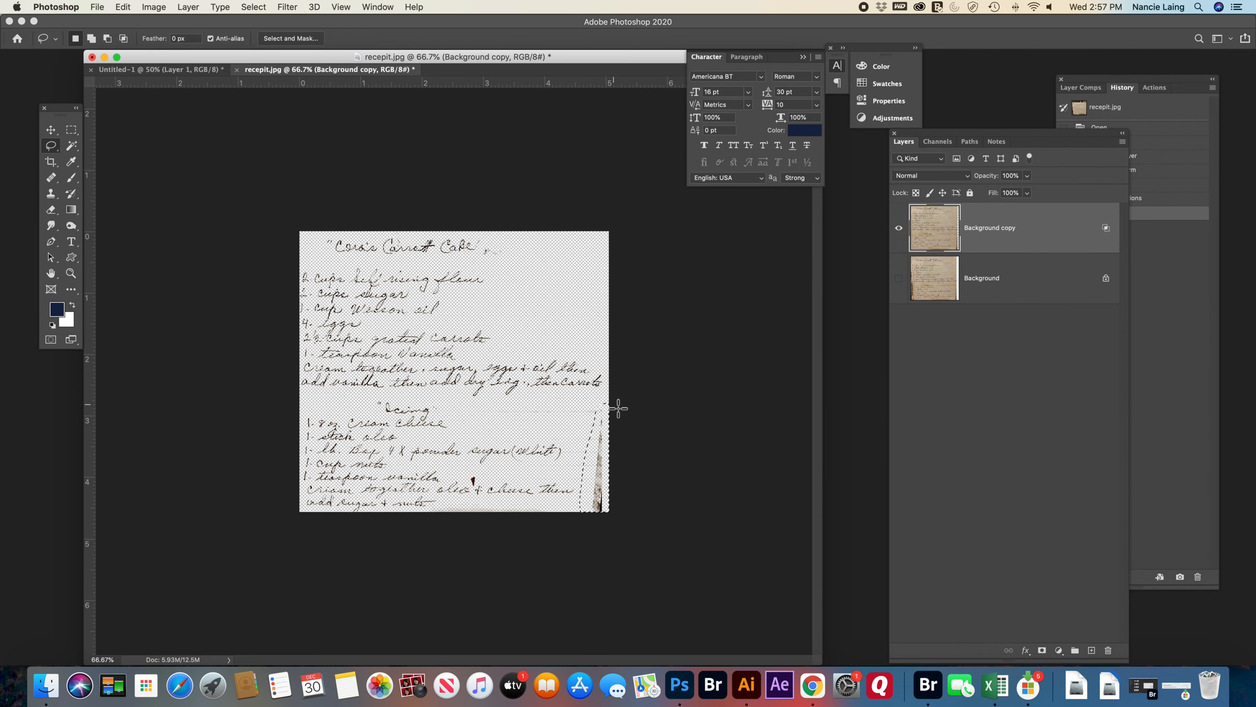
key("Delete")
key("super+d")
Step: Lasso the stray marks just after the recipe title, delete them and deselect
mouse_move(500, 241)
left_mouse_down()
mouse_move(482, 251)
mouse_move(503, 258)
mouse_move(513, 246)
left_mouse_up()
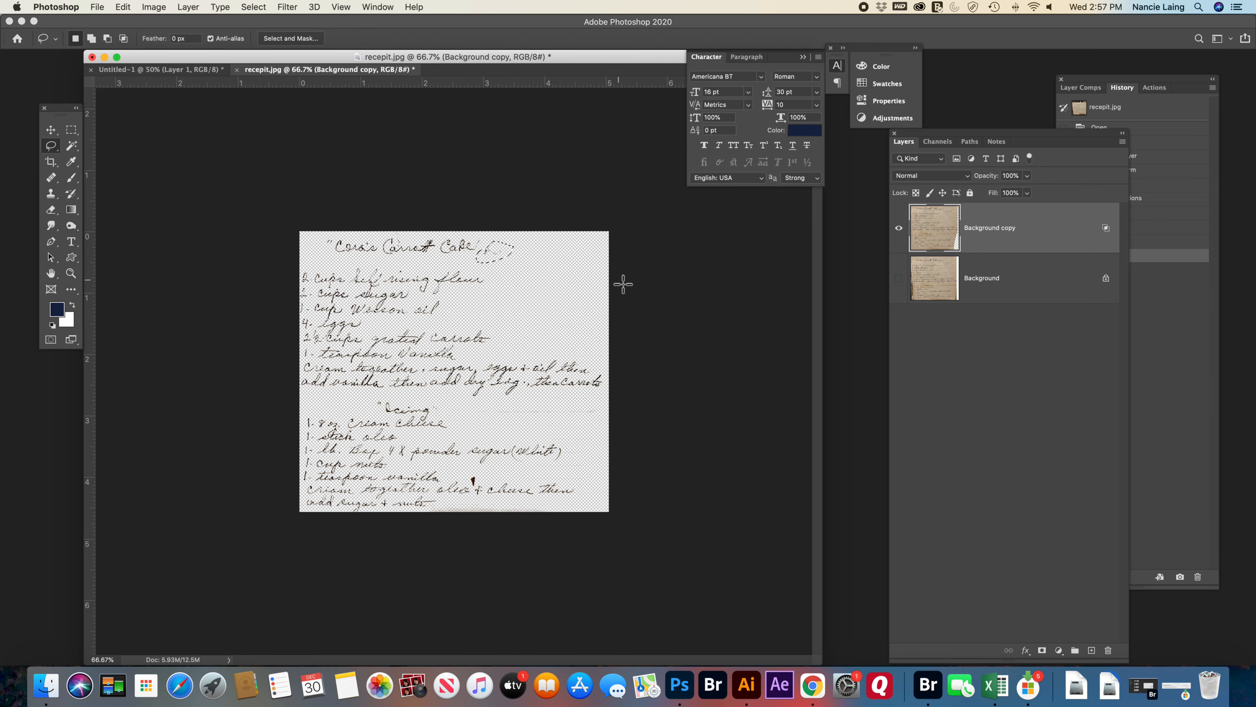
key("Delete")
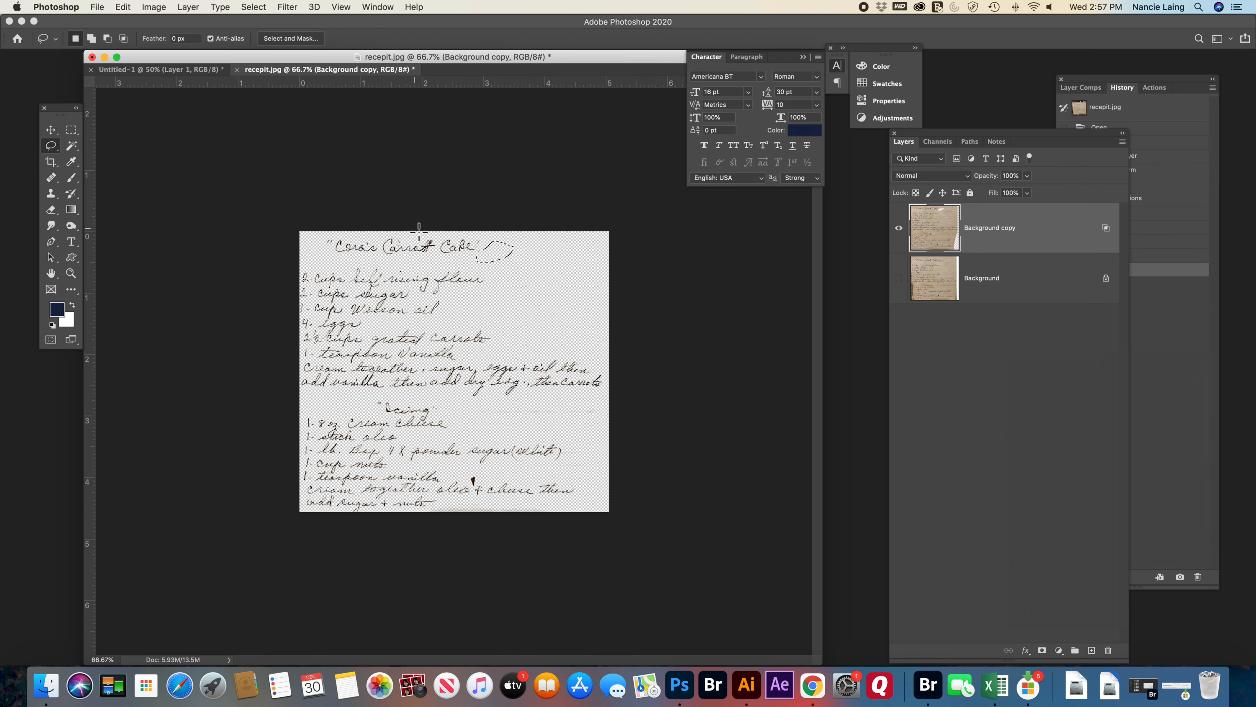
left_click(250, 7)
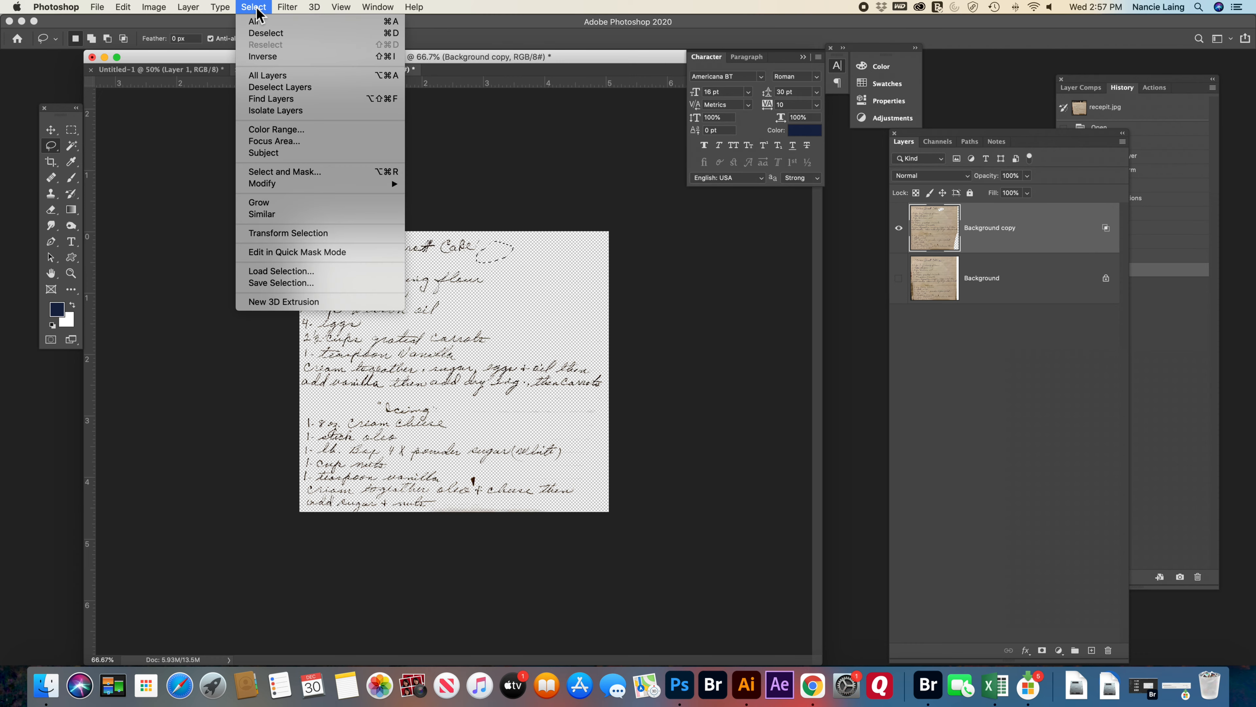
left_click(266, 33)
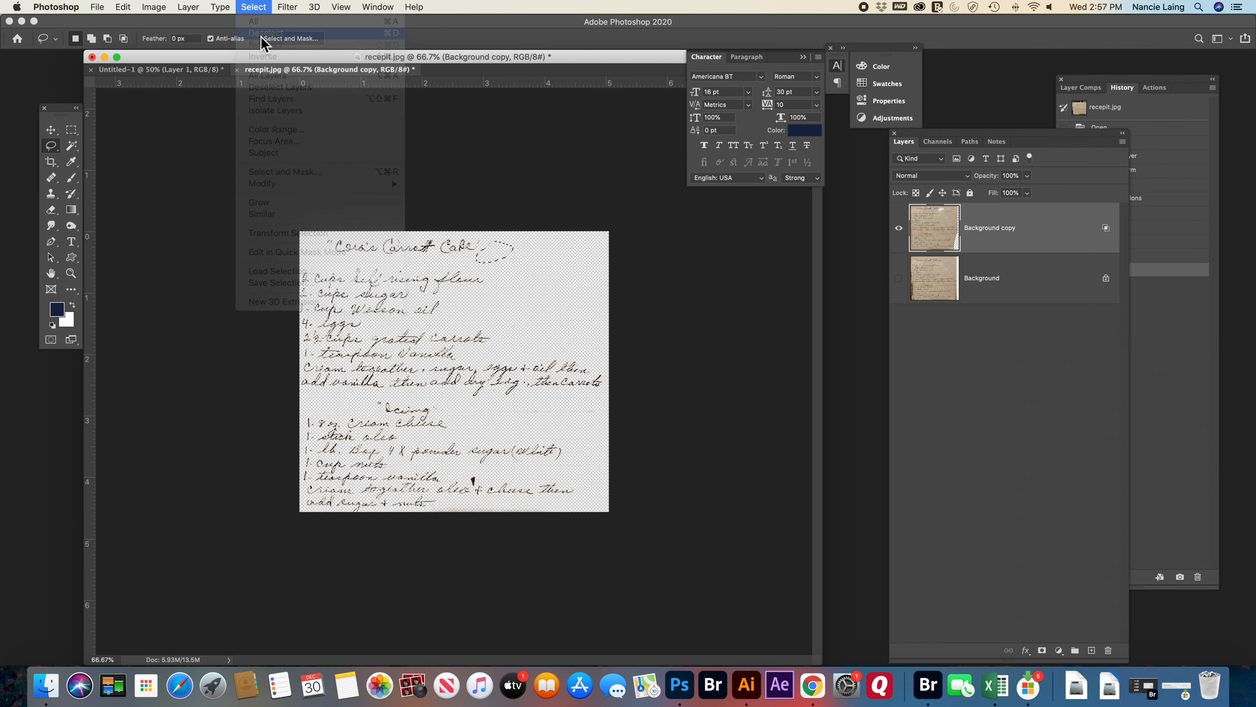
Step: Extend the canvas slightly beyond the recipe's left, right and bottom edges with the Crop tool
left_click(50, 161)
left_click_drag(303, 372, 293, 370)
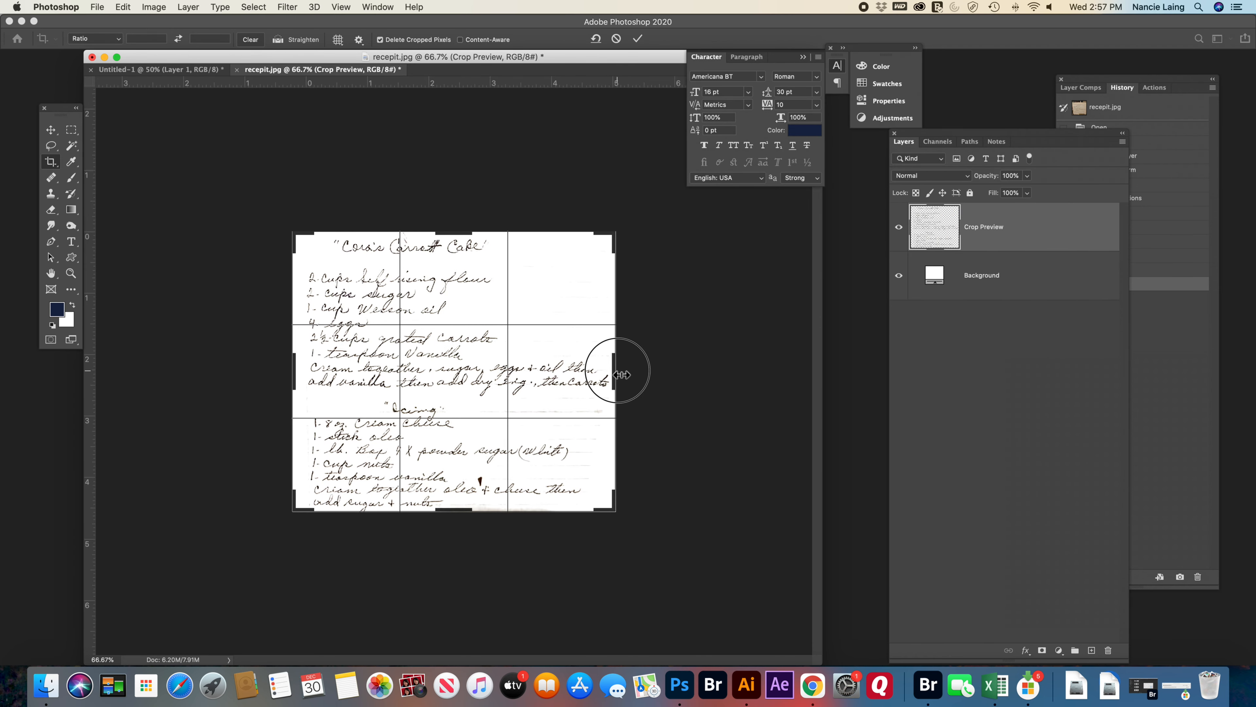
left_click_drag(622, 374, 631, 356)
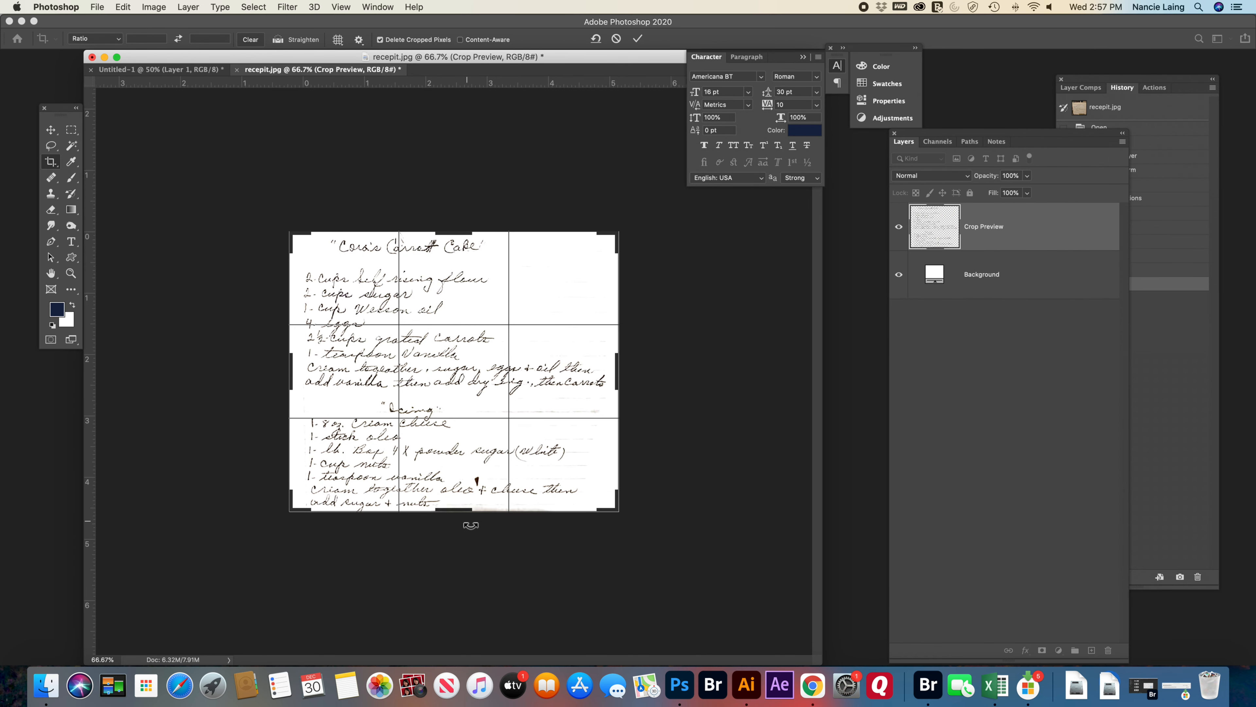
mouse_move(461, 517)
left_mouse_down()
mouse_move(449, 514)
mouse_move(451, 525)
left_mouse_up()
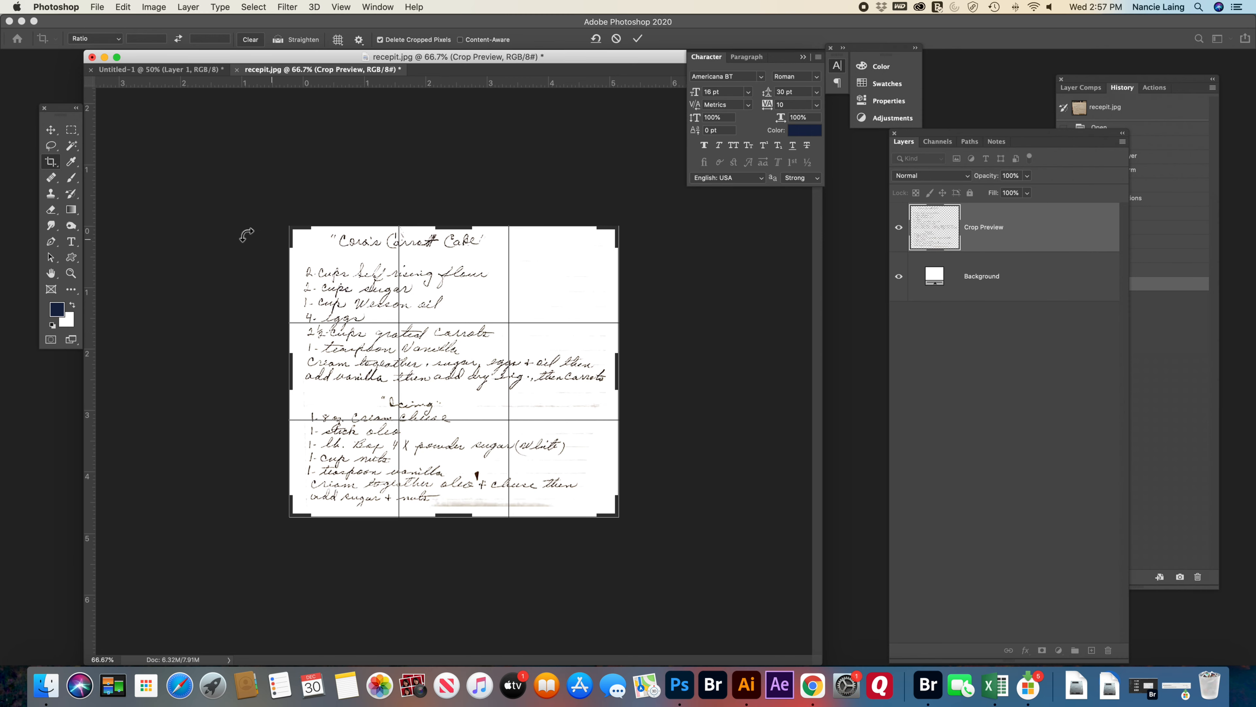
left_click(53, 132)
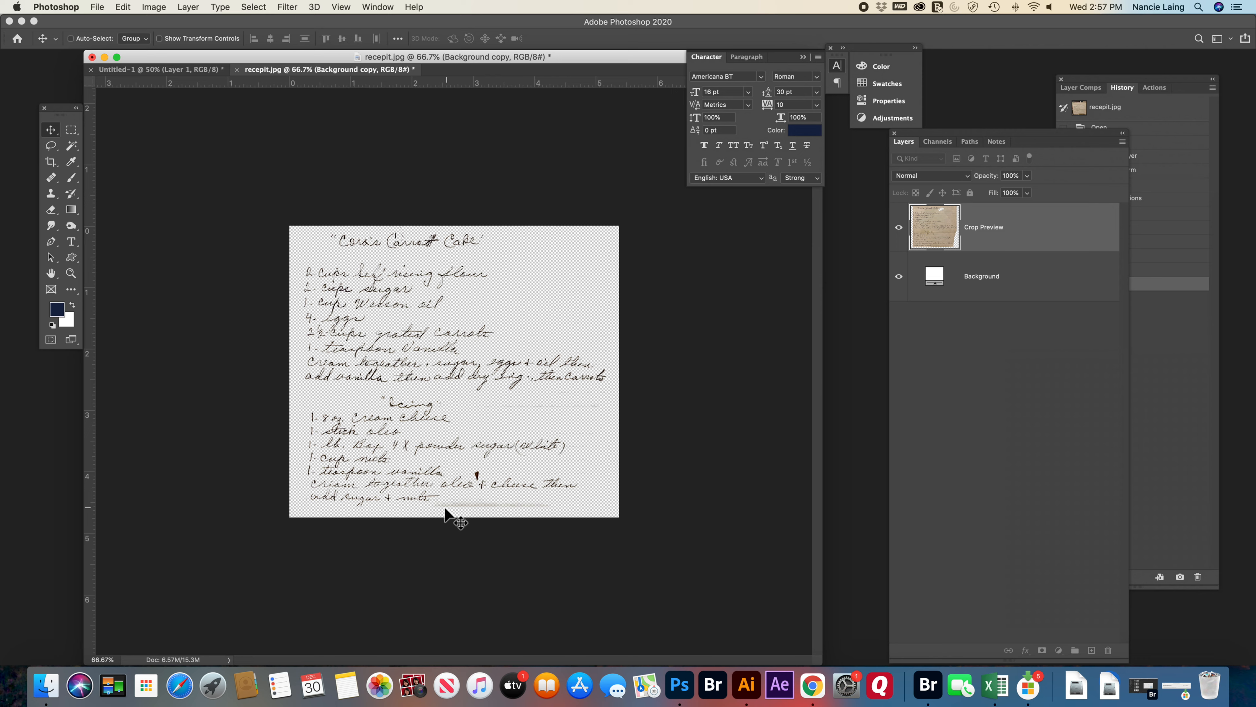
Step: Lasso the smudge along the bottom edge beside "add sugar & nuts", delete it and deselect
left_click(54, 150)
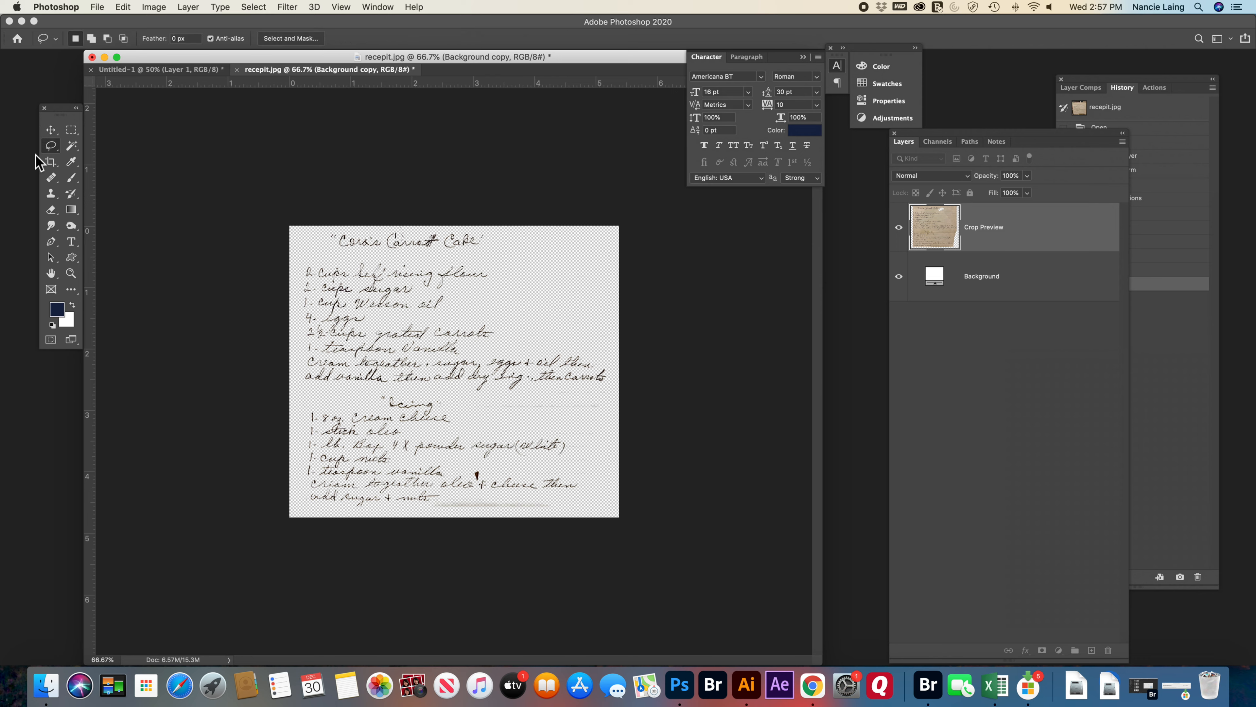
mouse_move(410, 518)
left_mouse_down()
mouse_move(508, 498)
mouse_move(559, 507)
mouse_move(573, 527)
mouse_move(396, 541)
left_mouse_up()
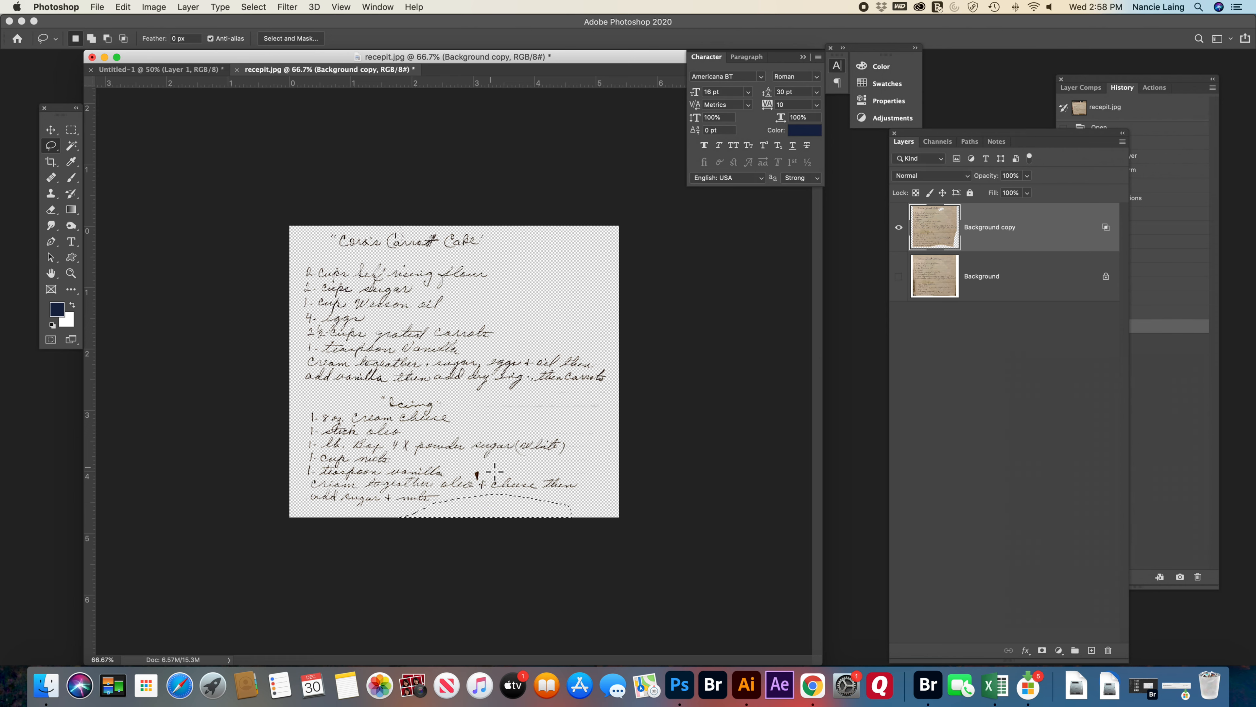
key("ctrl+d")
Step: Lasso the dark spot above the "oleo & cheese" line, delete it and deselect
mouse_move(473, 470)
left_mouse_down()
mouse_move(474, 482)
mouse_move(482, 470)
mouse_move(471, 470)
left_mouse_up()
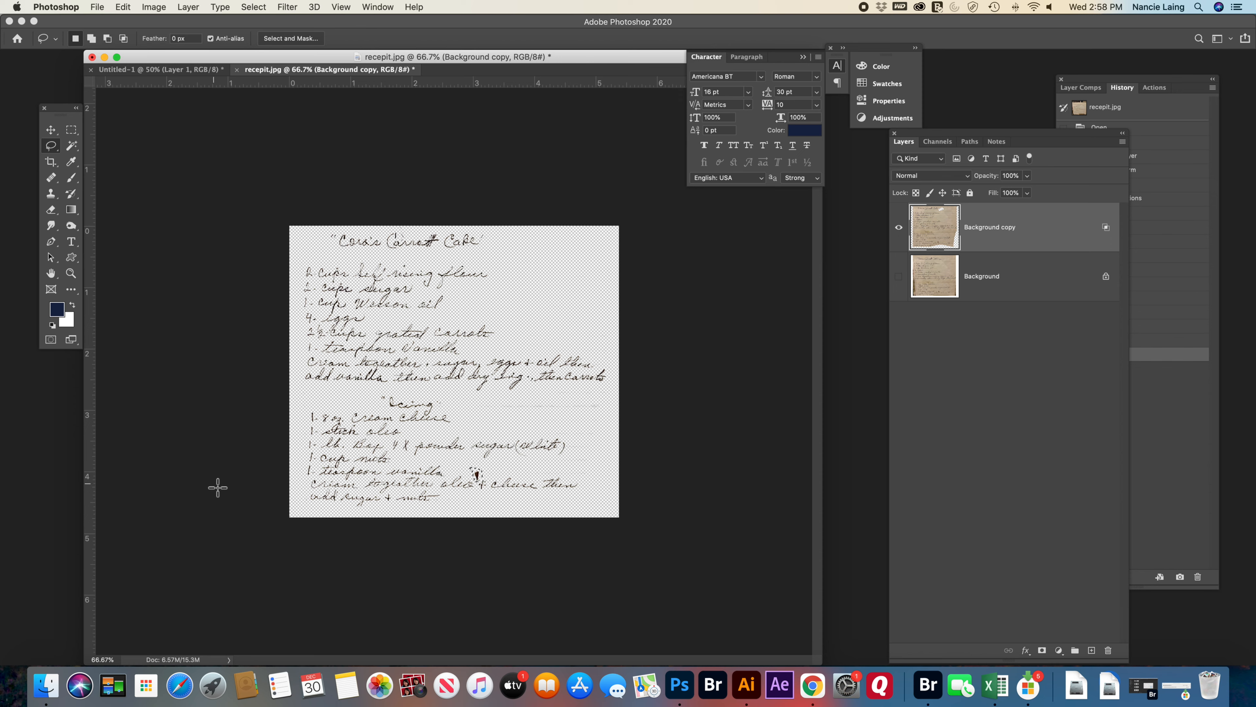
key("Delete")
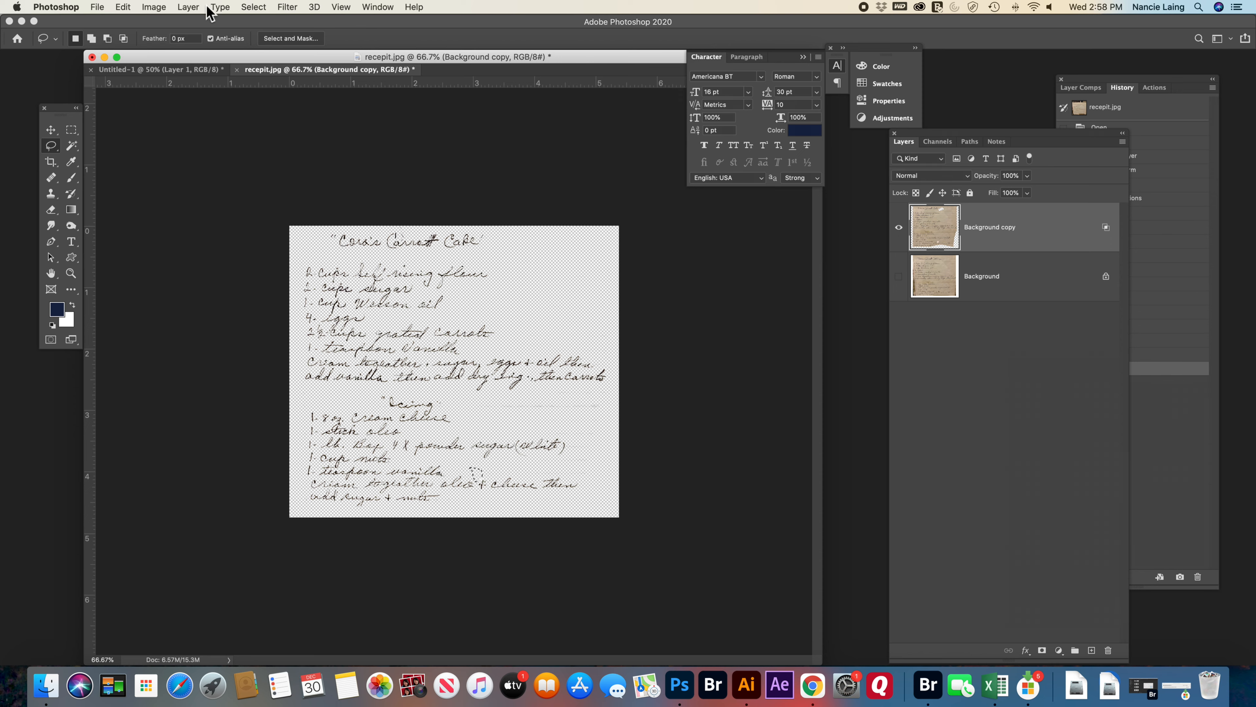
left_click(254, 6)
left_click(265, 29)
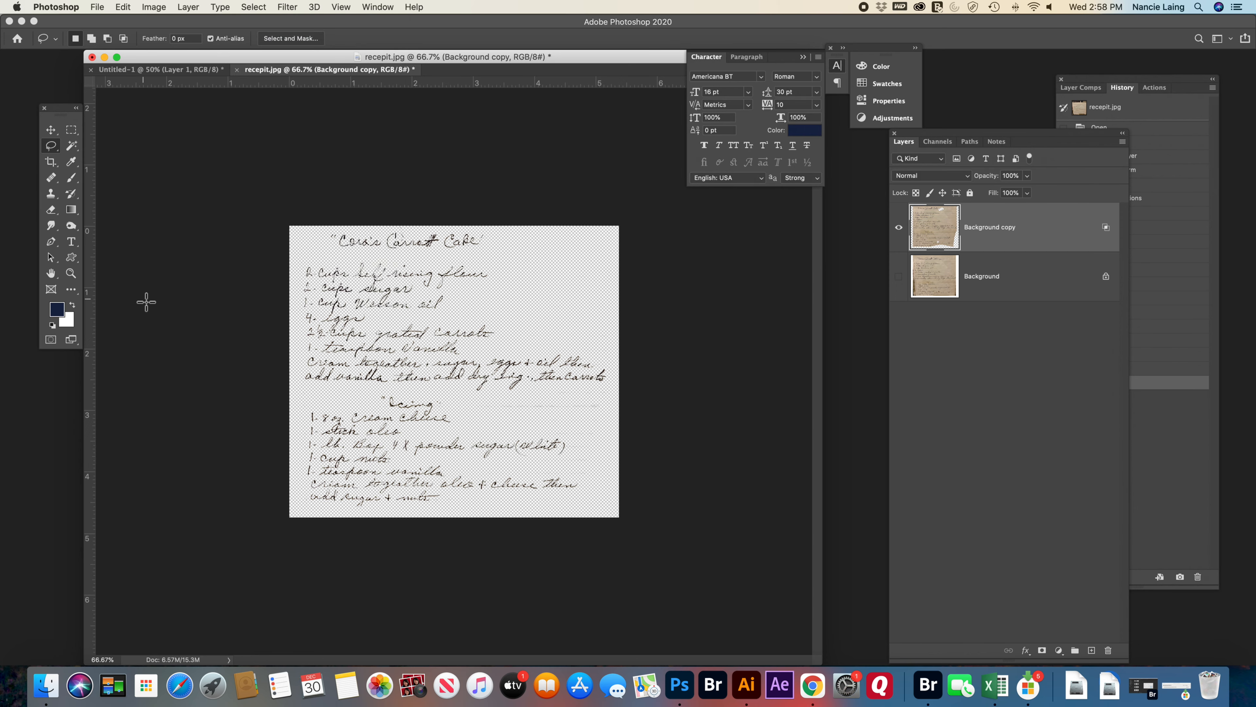
Step: Duplicate the Background copy layer and set the duplicate's blend mode to Multiply to darken the handwriting
left_click(71, 273)
left_click(458, 310)
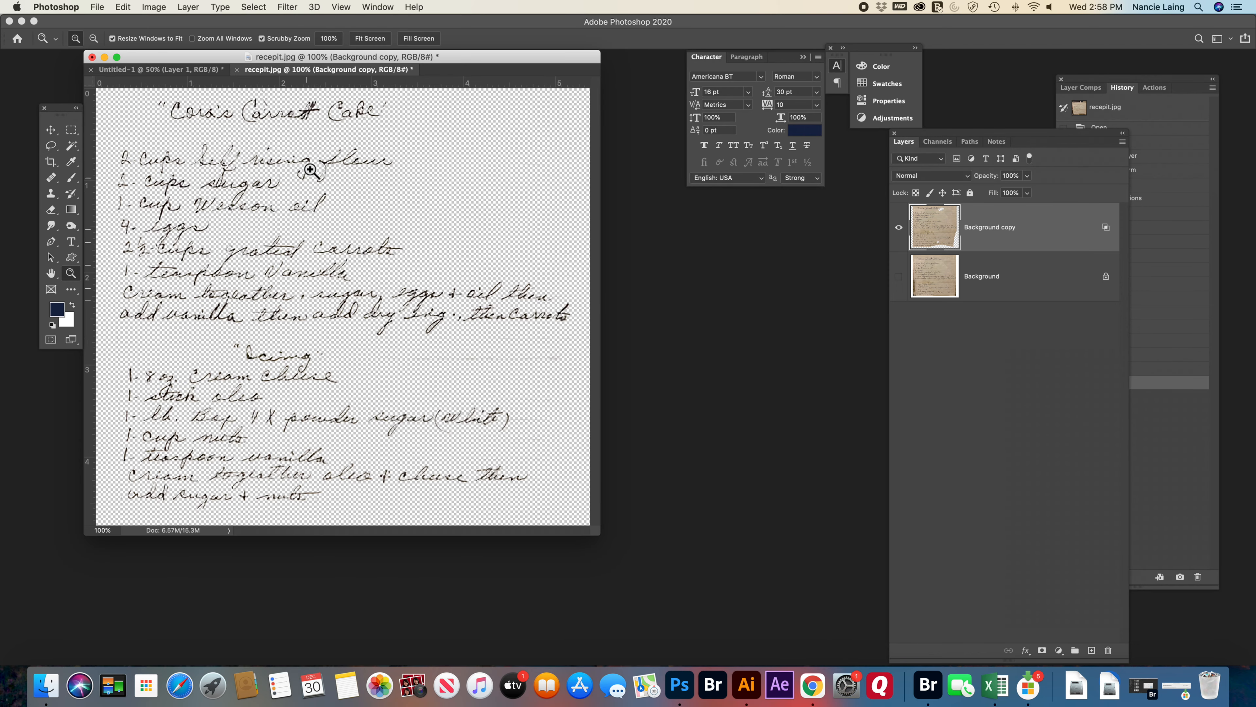
left_click(281, 157)
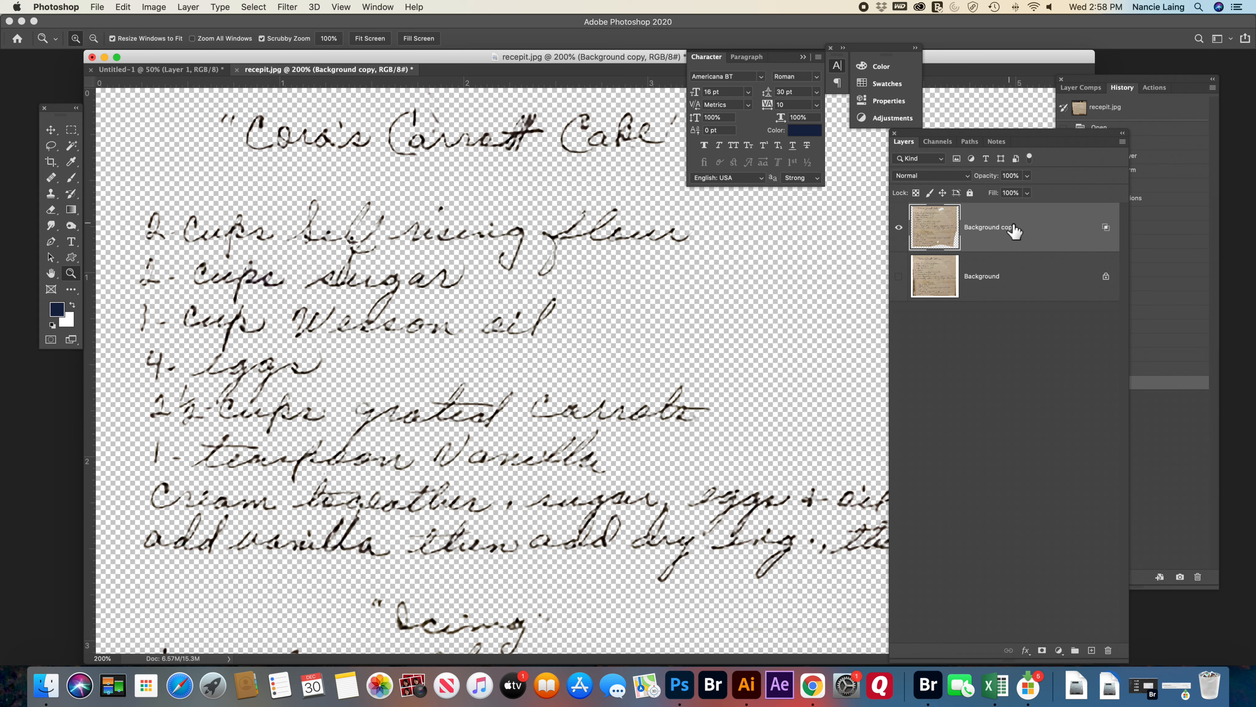
left_click_drag(1019, 229, 1092, 651)
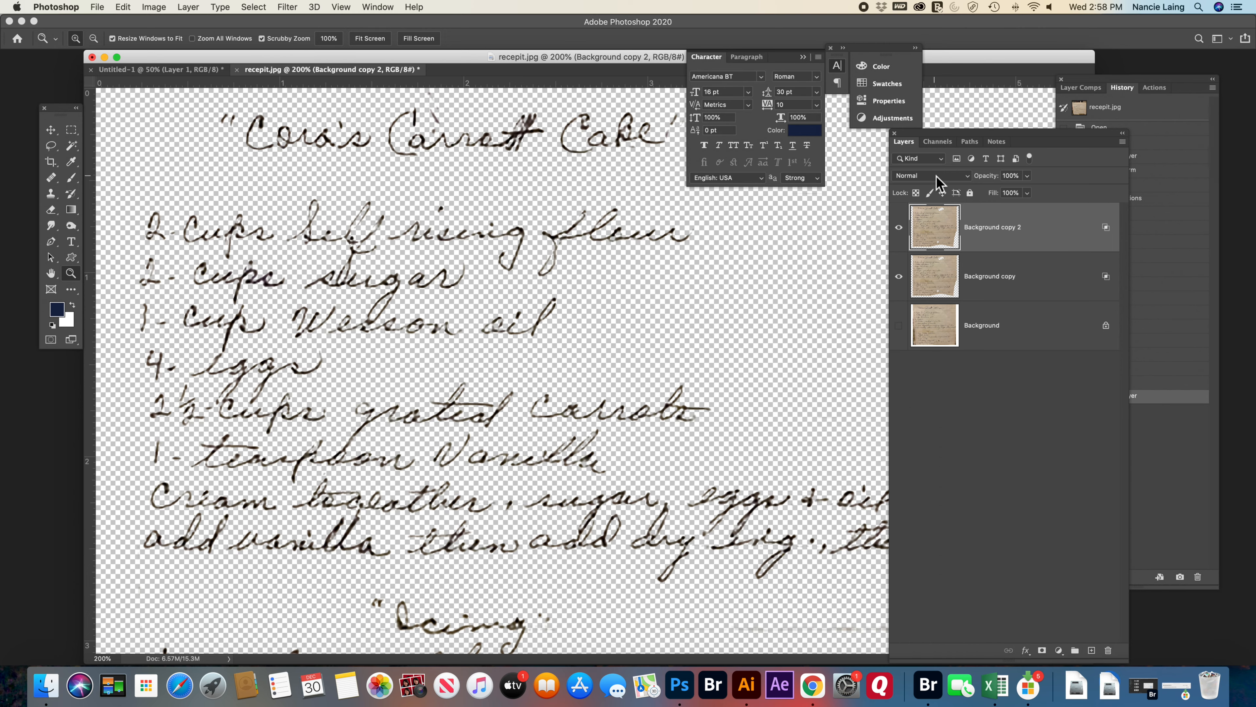
left_click(936, 176)
left_click(920, 210)
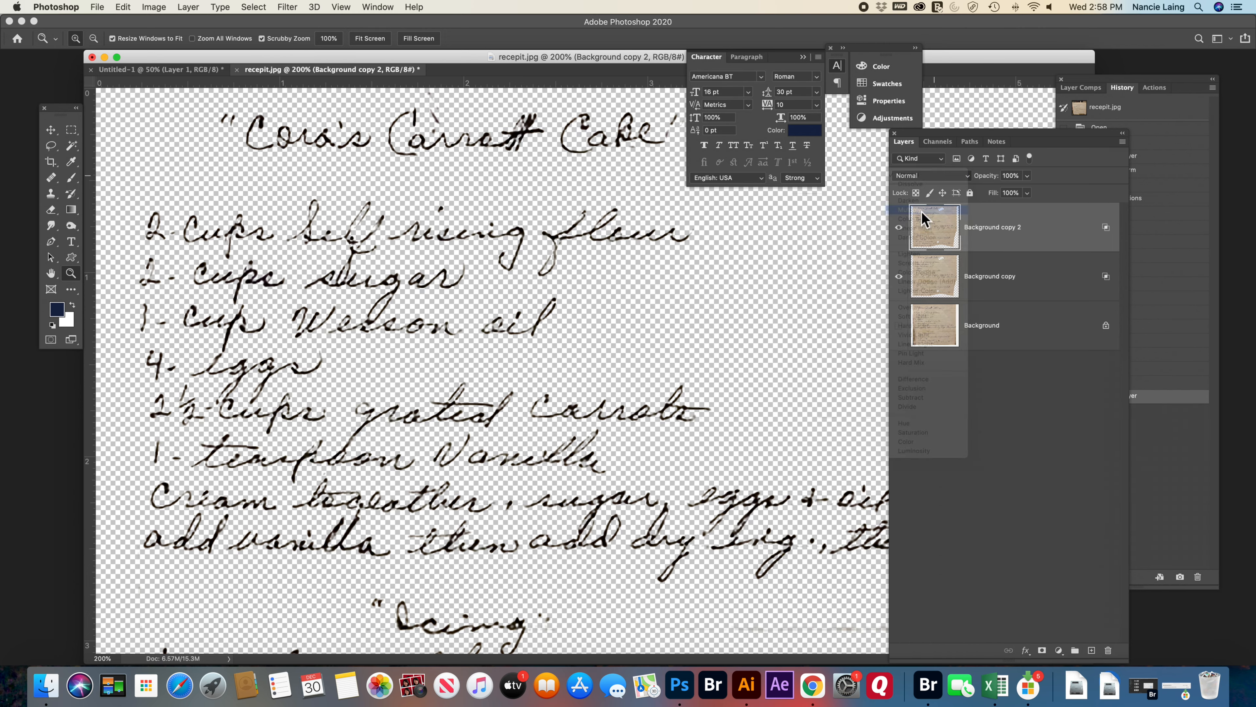
Step: Duplicate the Multiply layer six more times to darken and thicken the handwriting further
left_click_drag(1034, 242, 1092, 651)
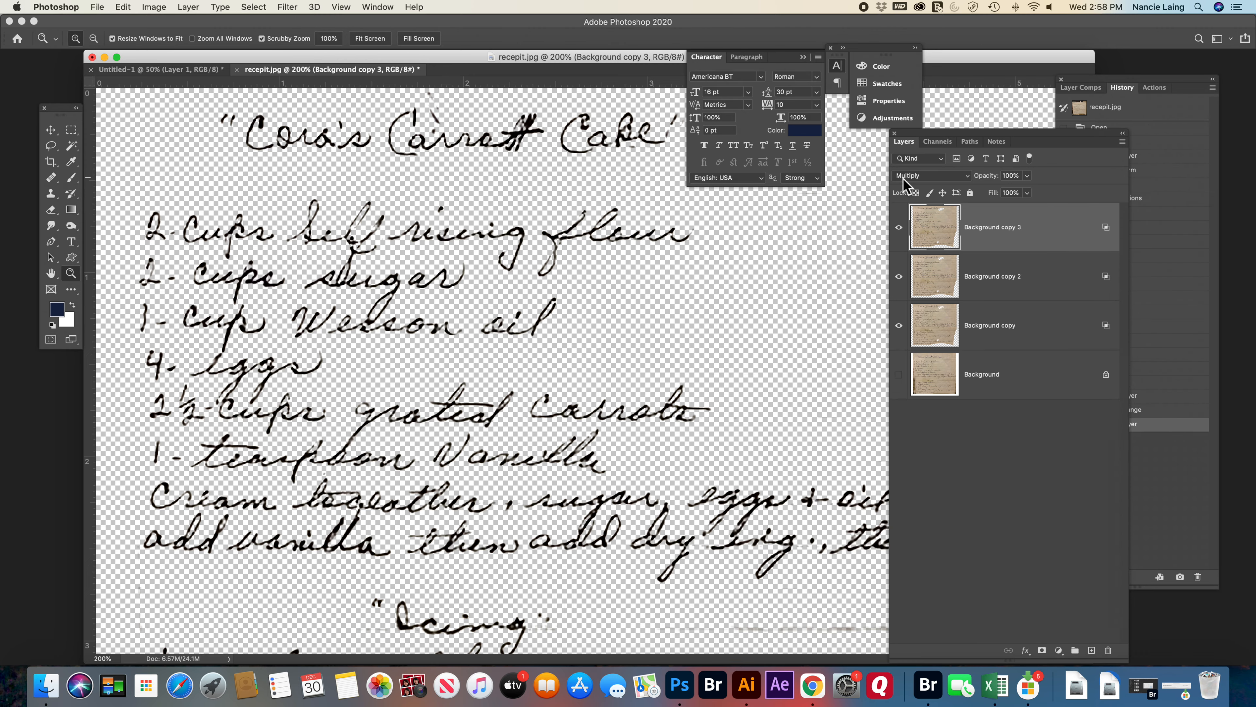
left_click_drag(979, 241, 1092, 649)
left_click_drag(1044, 238, 1093, 657)
left_click_drag(1043, 245, 1093, 653)
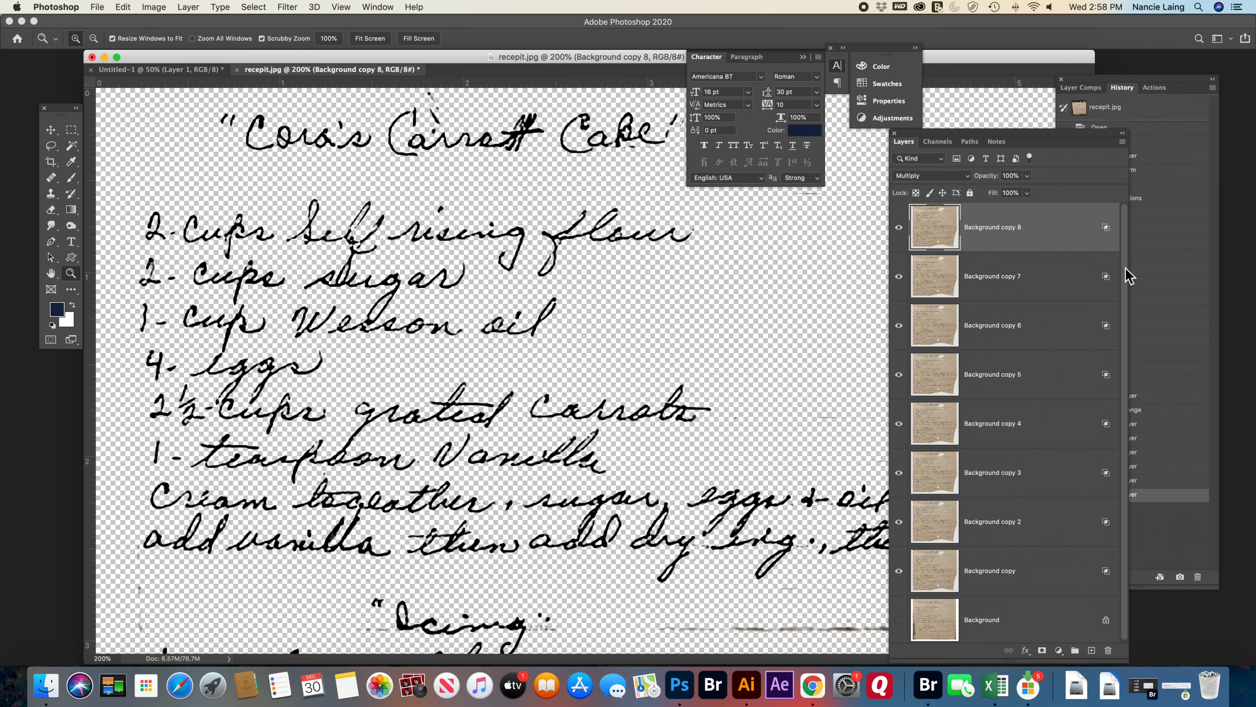
Step: Group all the Background copy layers, leaving out the original Background, and merge the group into one layer
scroll(1125, 278, "down", 1)
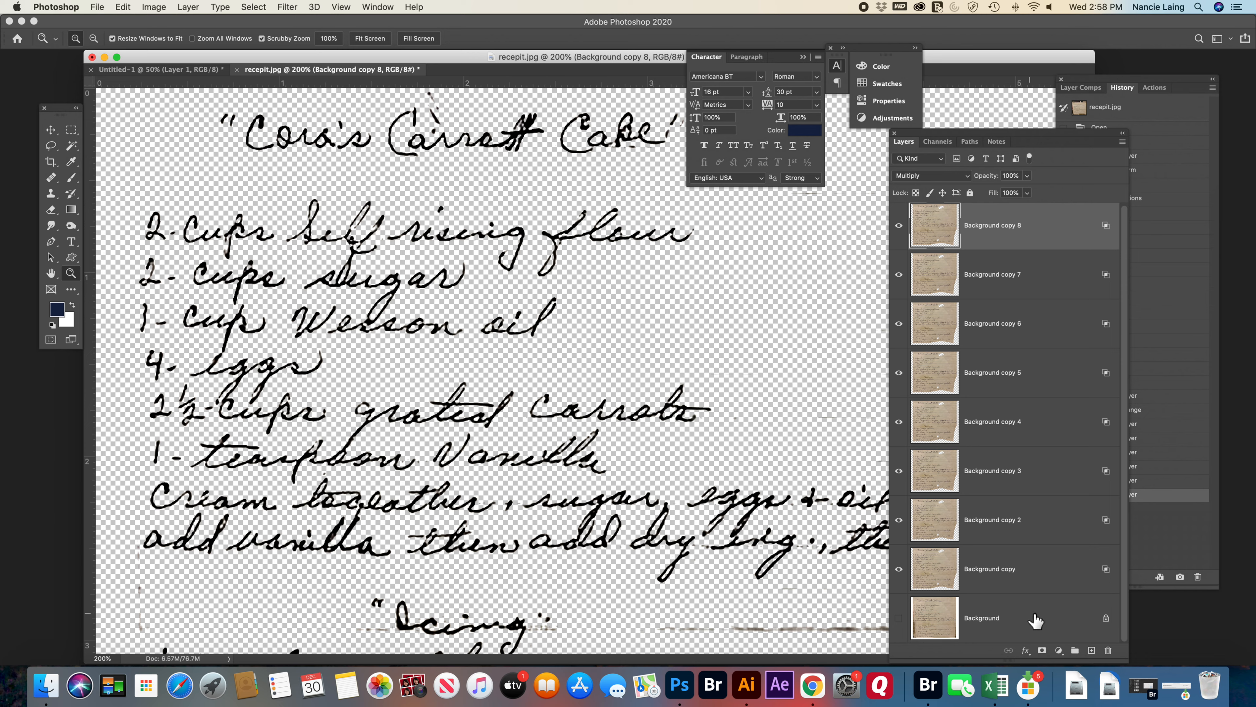
left_click(1036, 575, "shift")
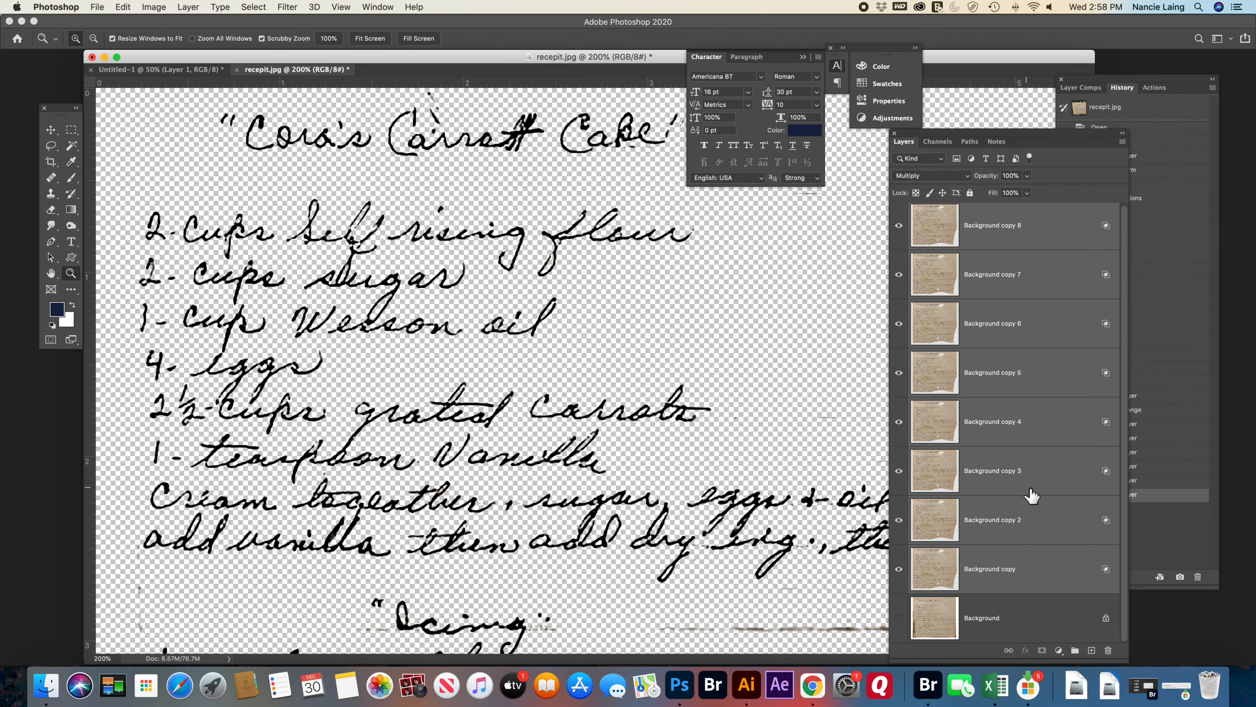
key("super+g")
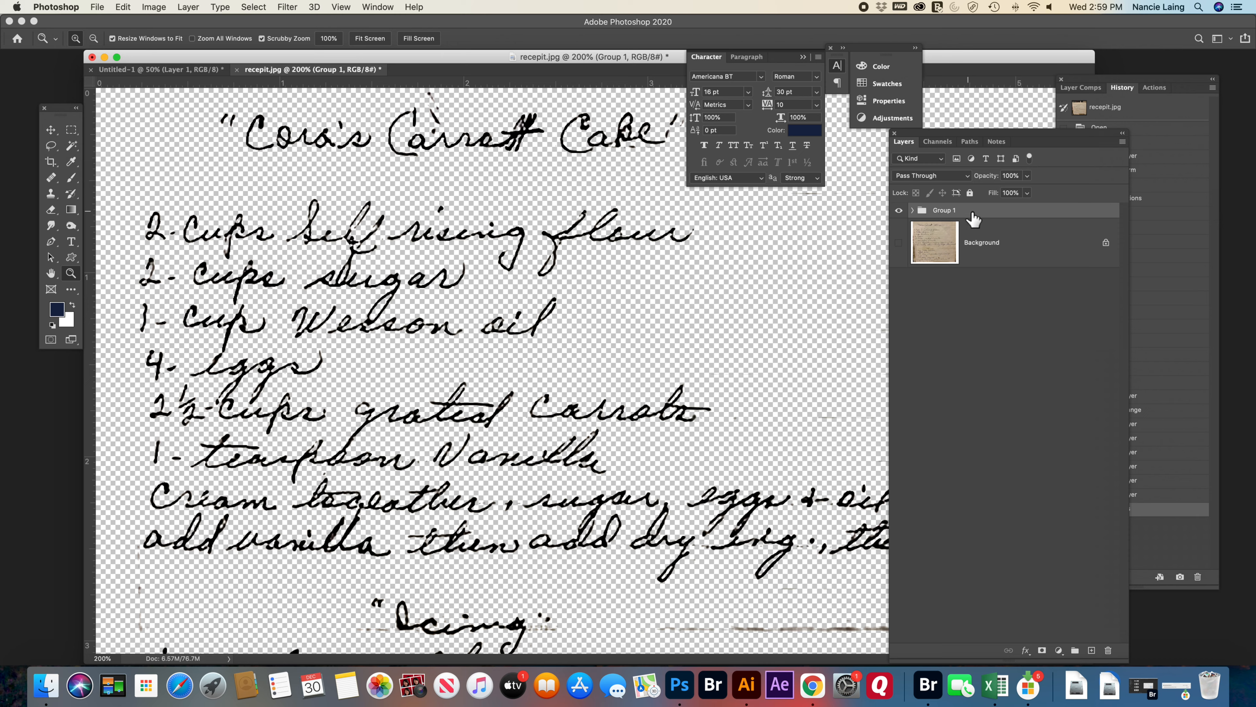
right_click(994, 214)
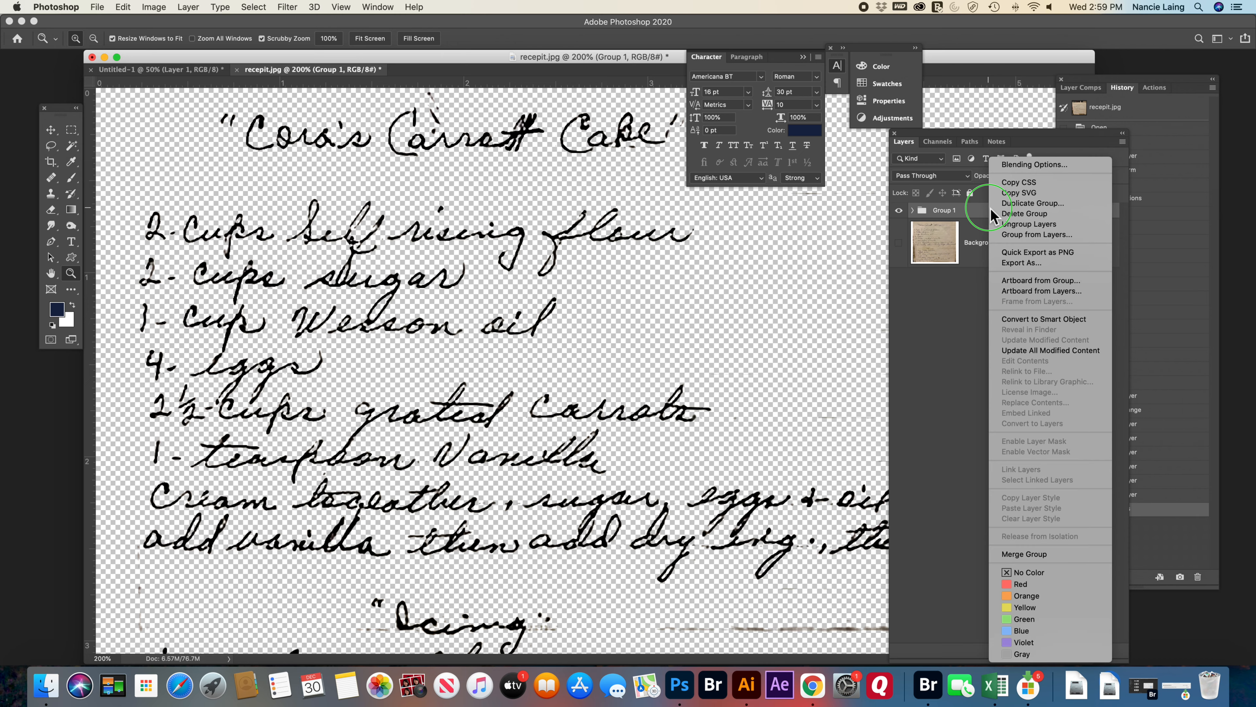
left_click(1055, 555)
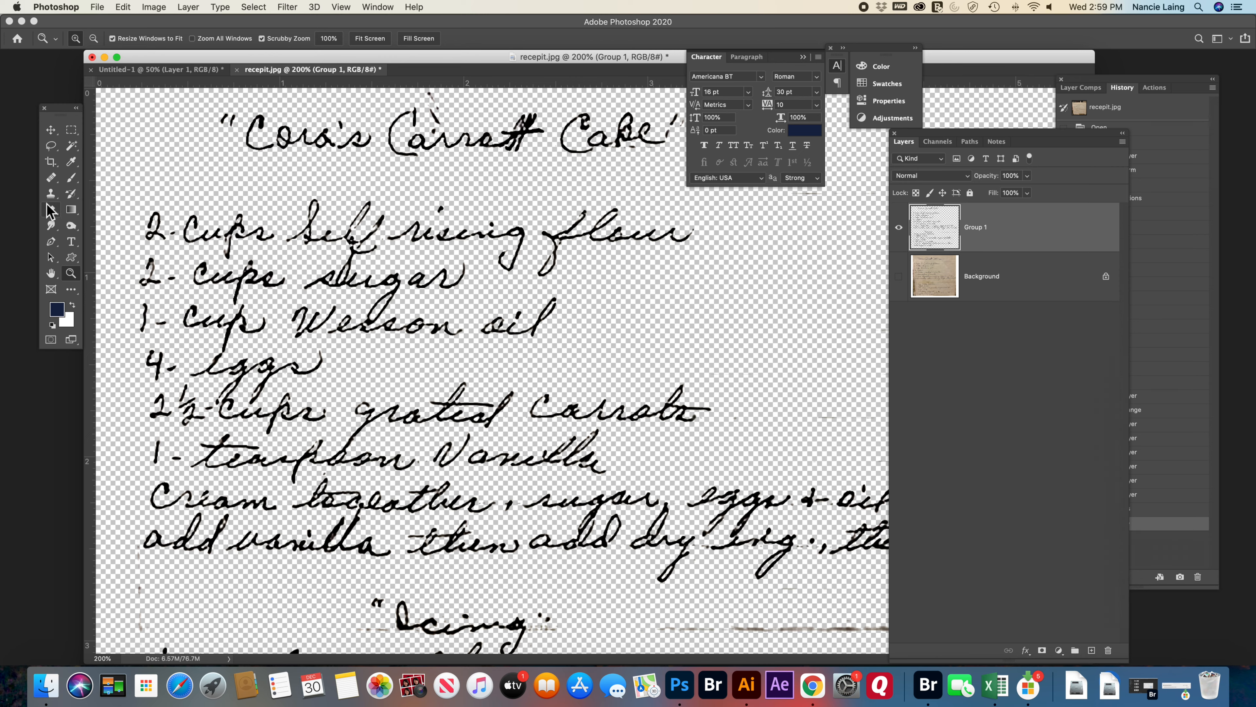
Step: Erase the stray marks above the title's second word and add a layer mask to the merged handwriting layer
left_click(52, 213)
mouse_move(439, 101)
left_mouse_down()
mouse_move(444, 126)
mouse_move(464, 128)
left_mouse_up()
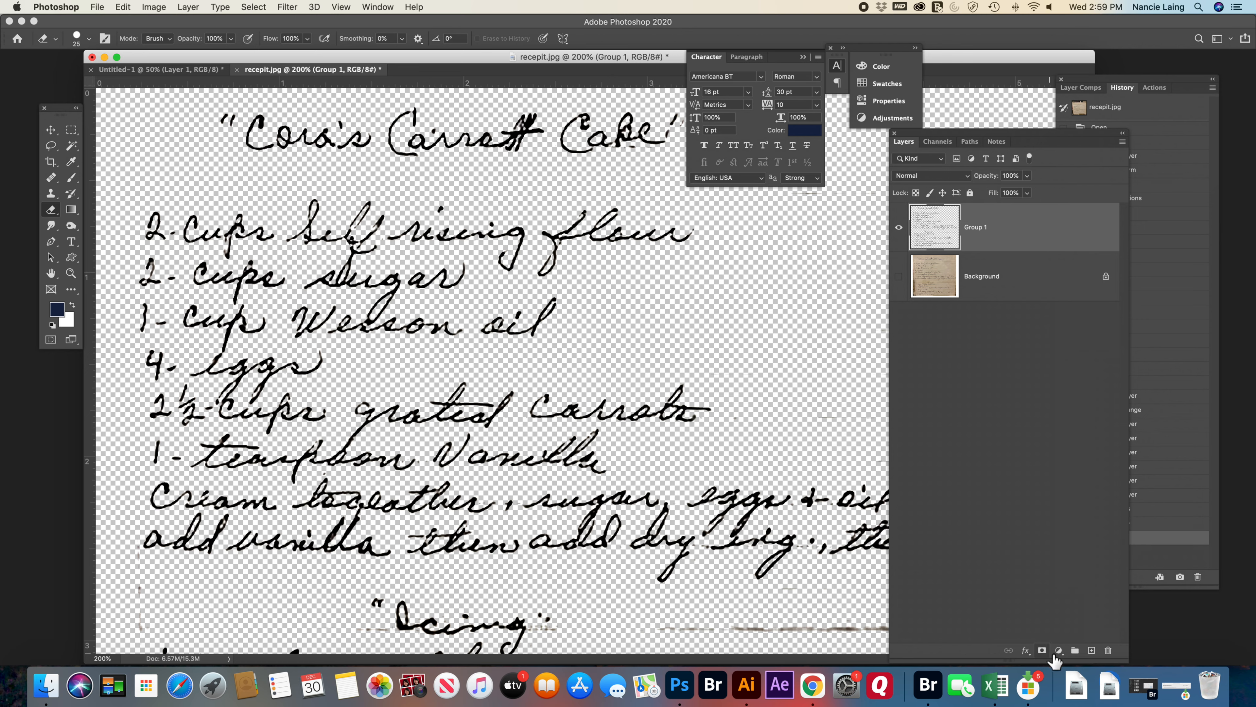
left_click(1041, 650)
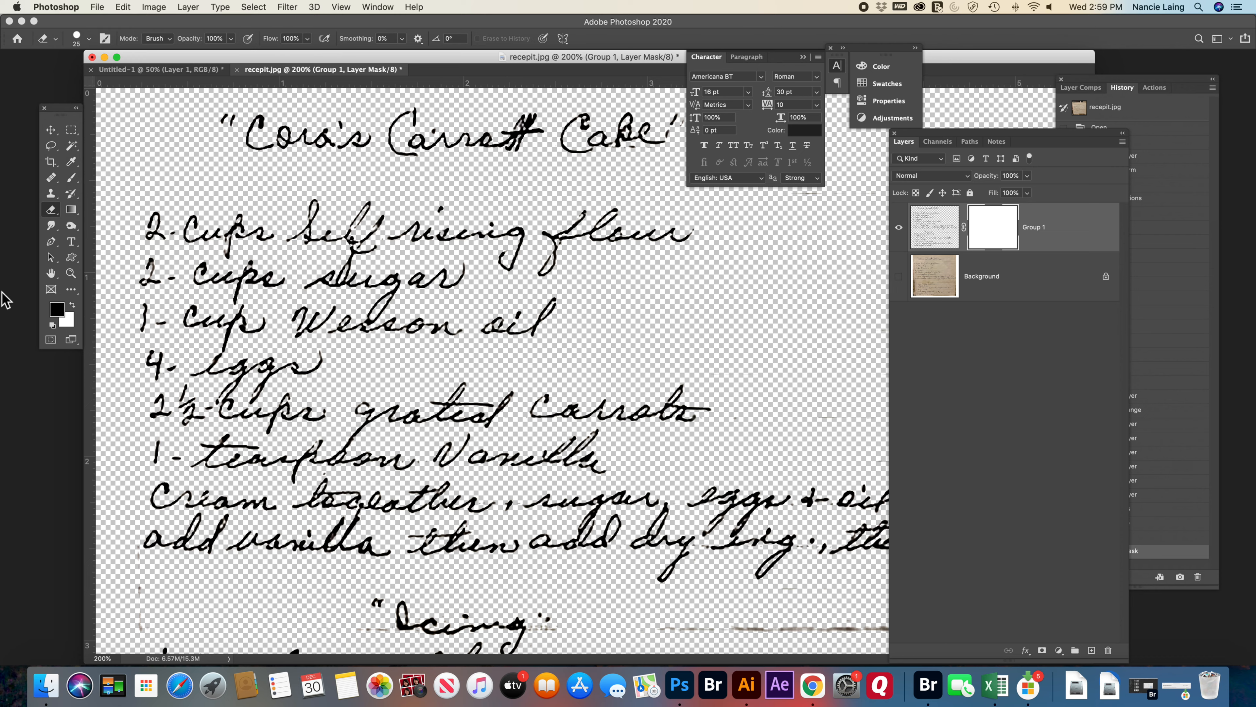
Step: Try fading the title's first word by brushing black on the layer mask, and bring it back with white
left_click(73, 180)
left_click_drag(248, 138, 304, 147)
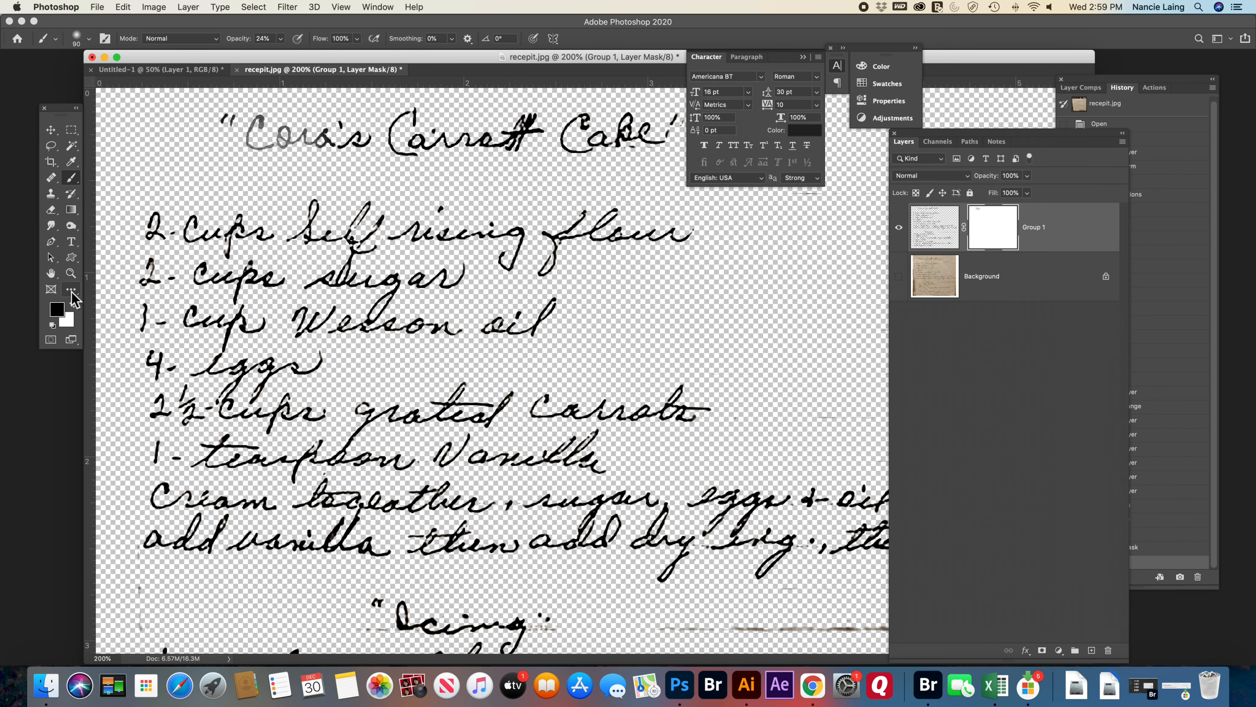
left_click(73, 307)
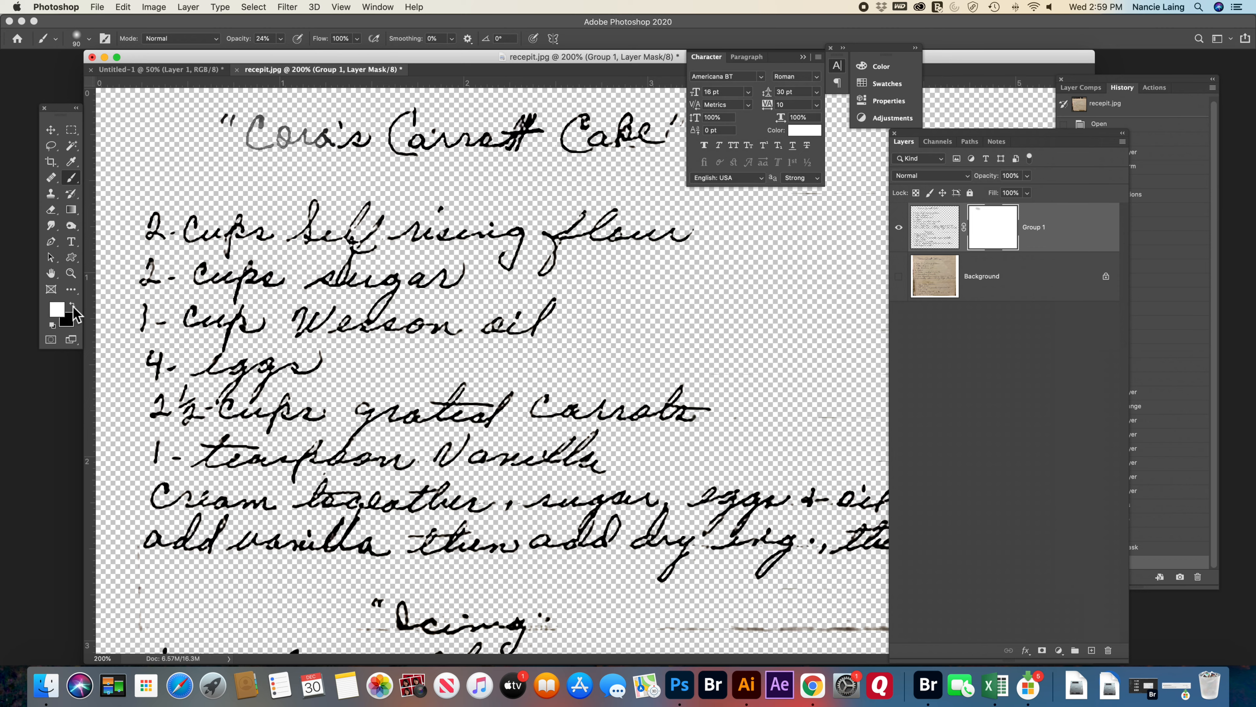
left_click_drag(243, 152, 264, 146)
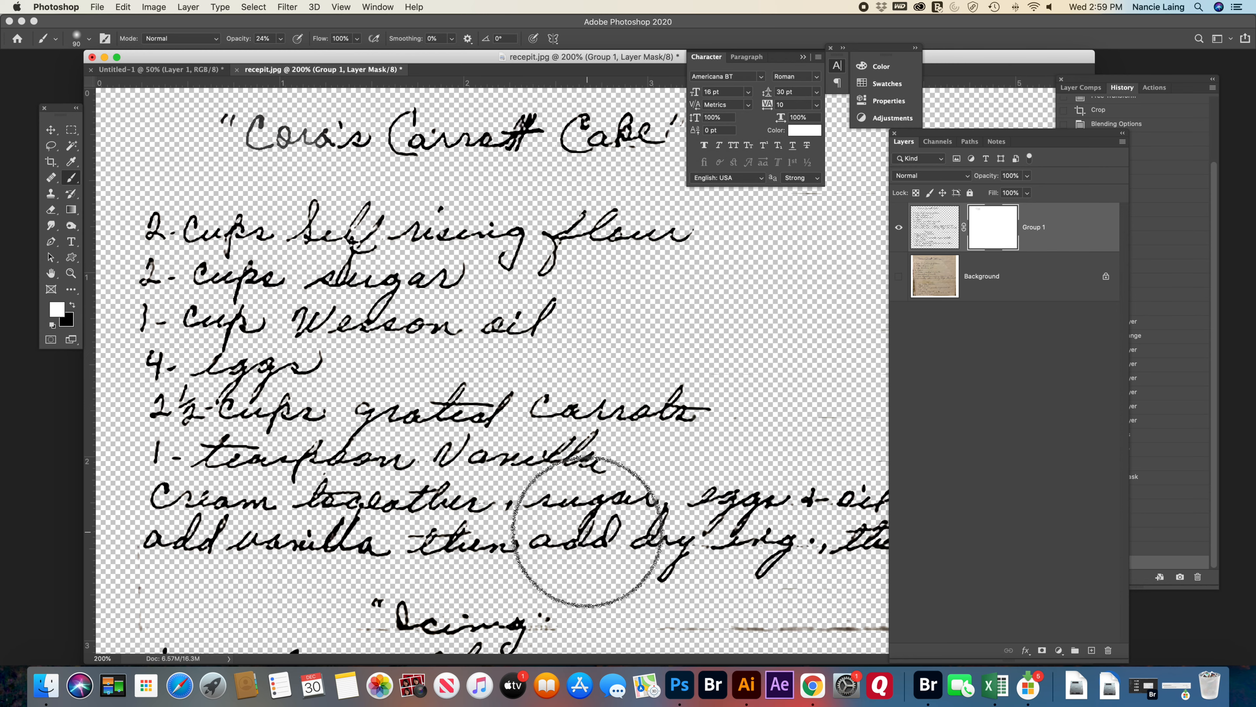
Step: Mask out the stray lines around the "Icing" heading and down the left edge with a black brush, size 50, opacity 100%
scroll(579, 509, "down", 6)
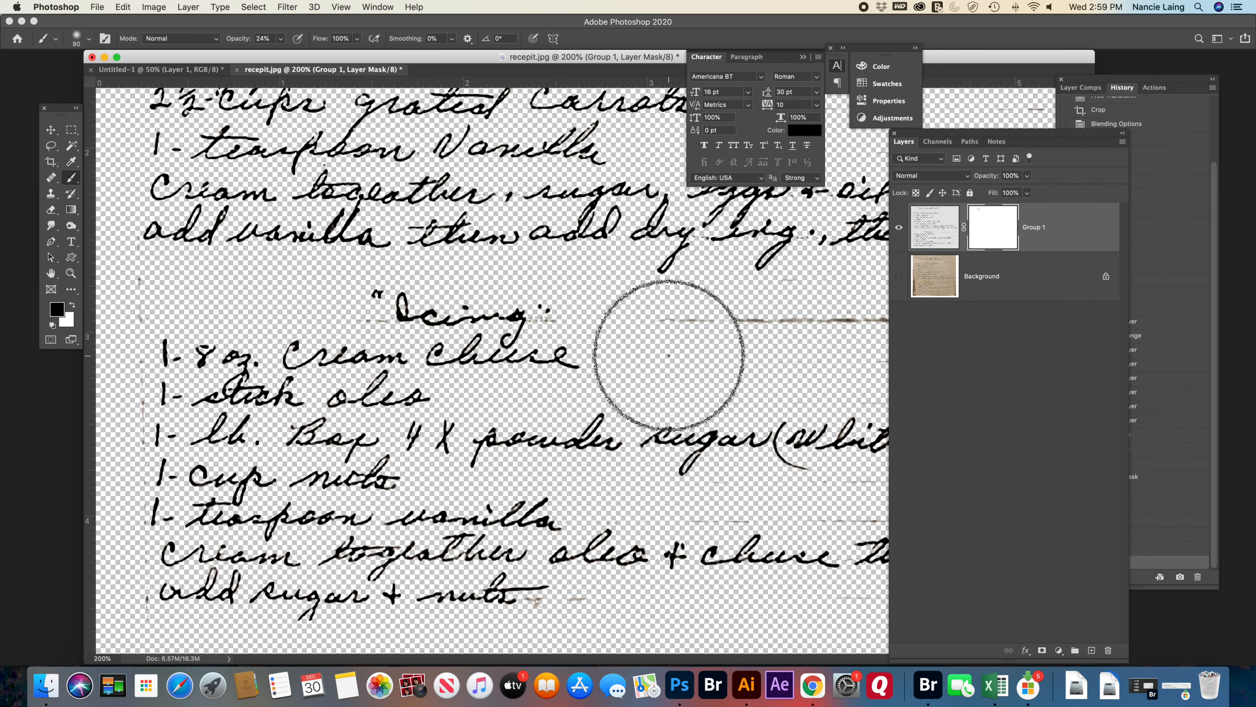
key("bracketleft")
key("bracketleft")
key("bracketleft")
key("bracketleft")
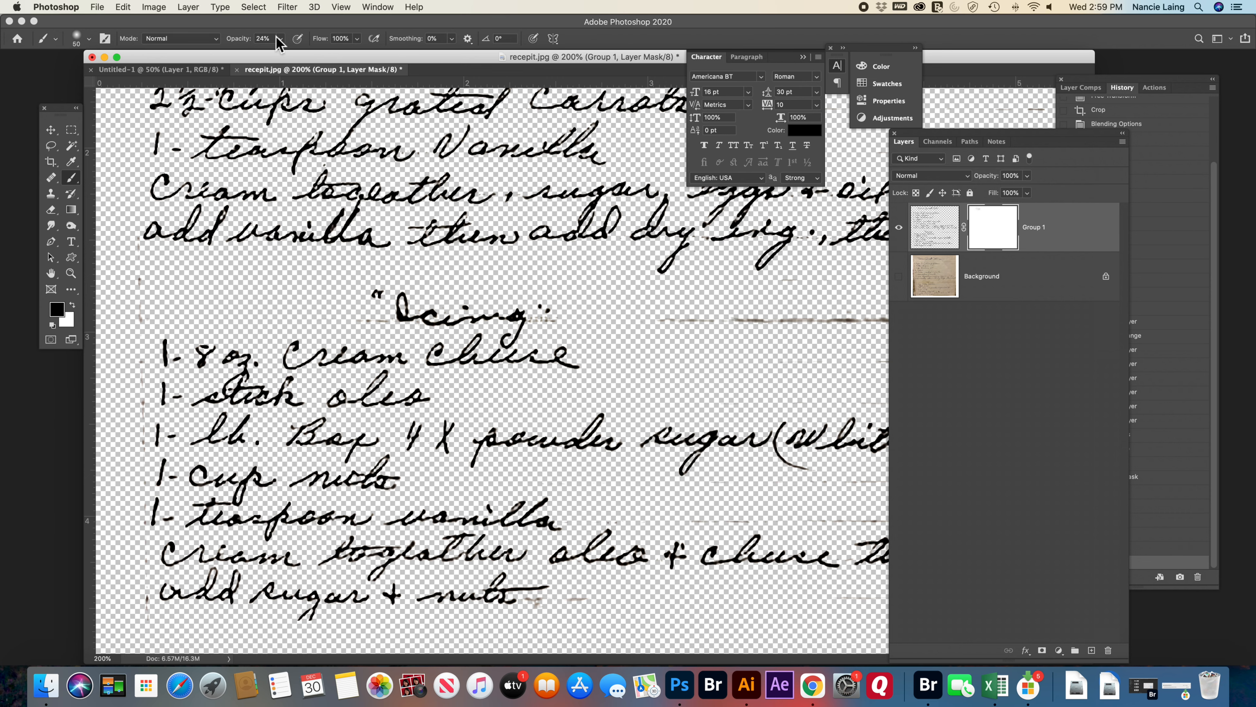
left_click(281, 39)
left_click_drag(279, 52, 331, 52)
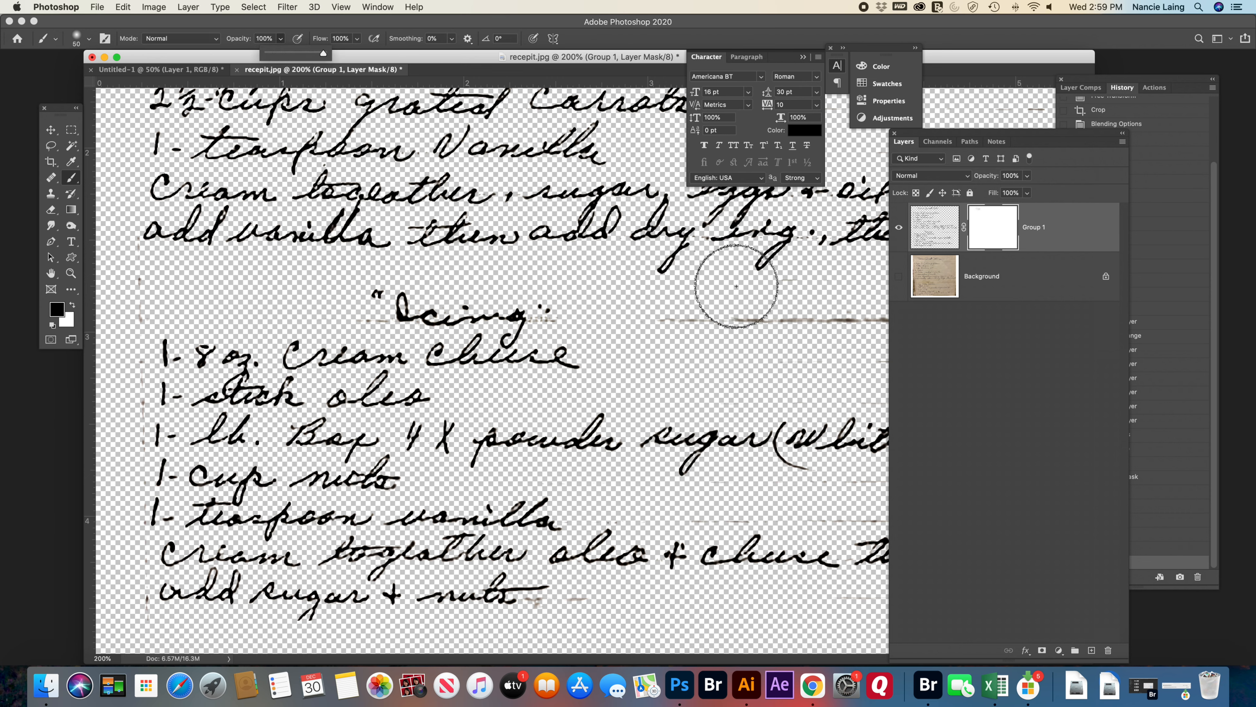
mouse_move(859, 332)
left_mouse_down()
mouse_move(805, 317)
mouse_move(782, 289)
mouse_move(846, 322)
left_mouse_up()
left_click(379, 320)
left_click_drag(136, 271, 135, 617)
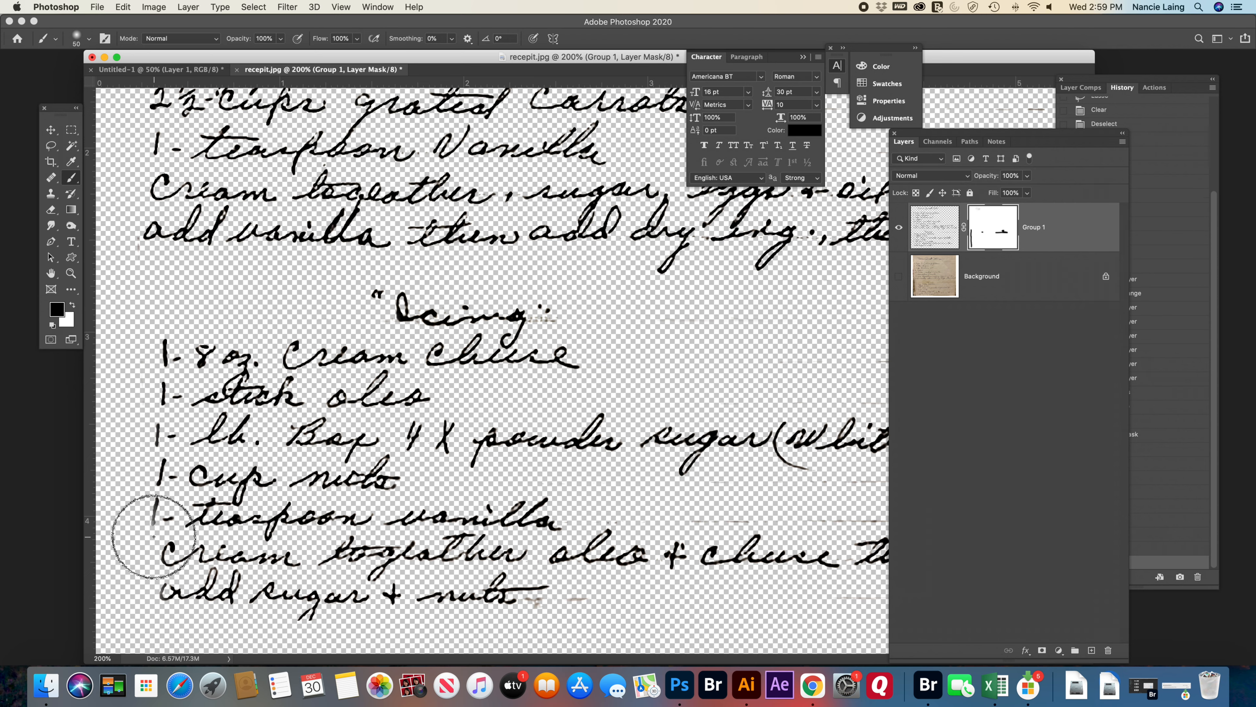
Step: Paint white on the mask to restore the "1" before "teaspoon vanilla", and return the foreground color to black
left_click(72, 306)
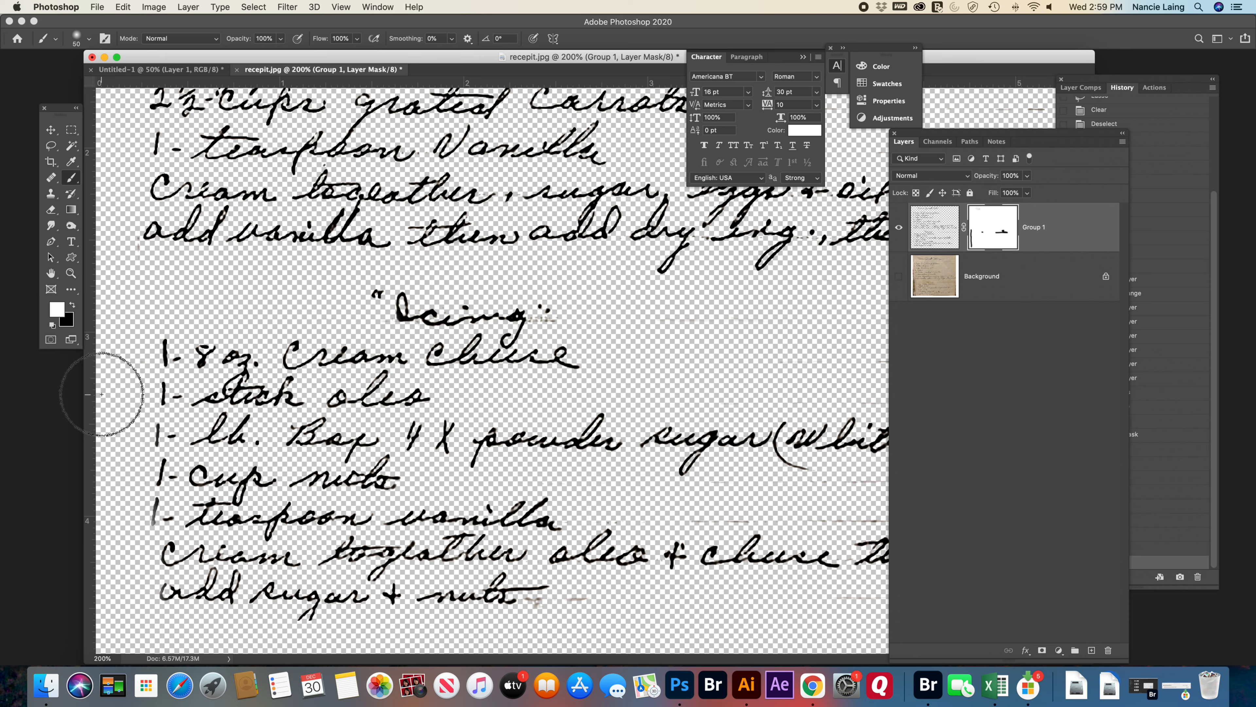
left_click(158, 524)
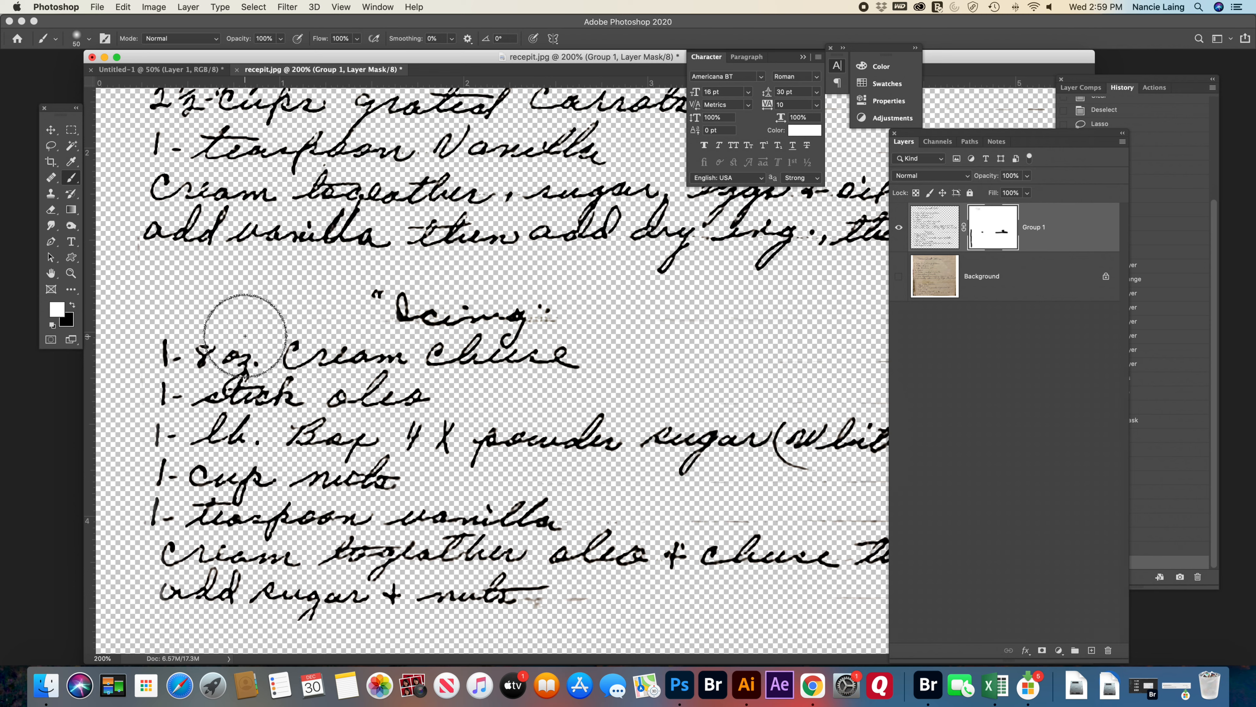
left_click(72, 305)
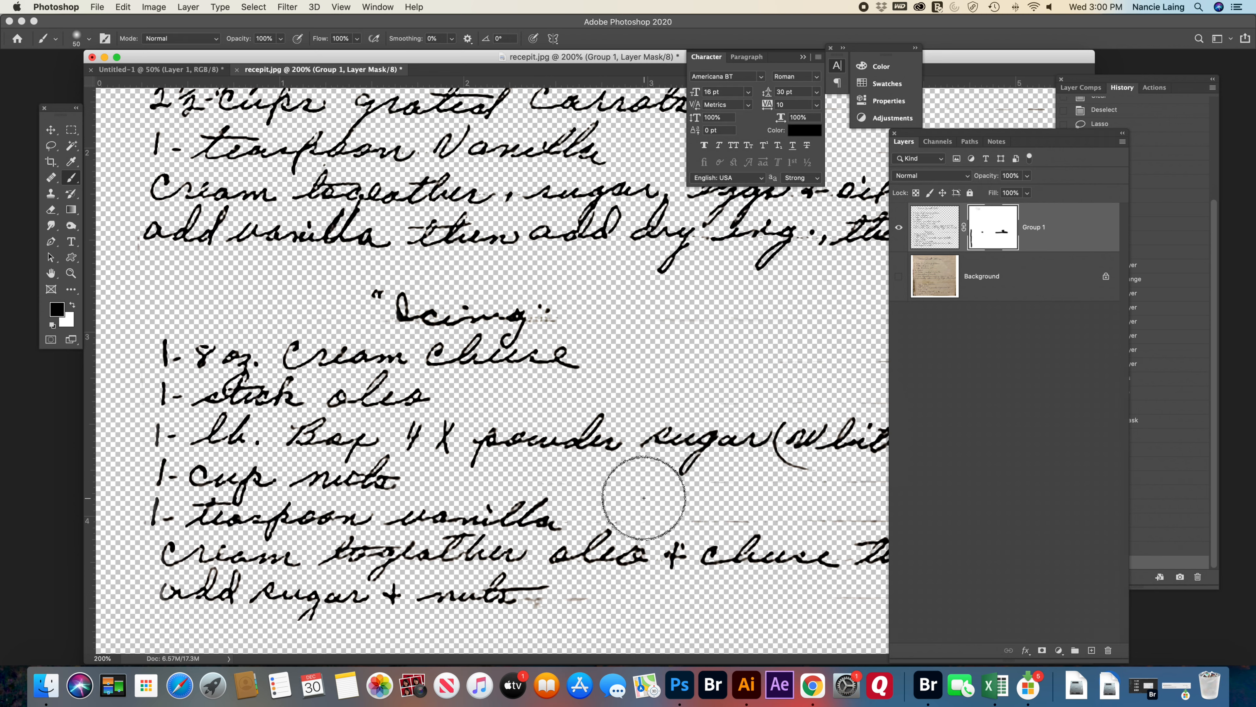
Step: Mask out the faint ruled lines in the icing section and the mark after "nuts" with a size 35 black brush
key("bracketleft")
key("bracketleft")
key("bracketleft")
left_click_drag(691, 523, 896, 519)
left_click_drag(690, 477, 891, 480)
mouse_move(608, 600)
left_mouse_down()
mouse_move(526, 612)
mouse_move(554, 609)
left_mouse_up()
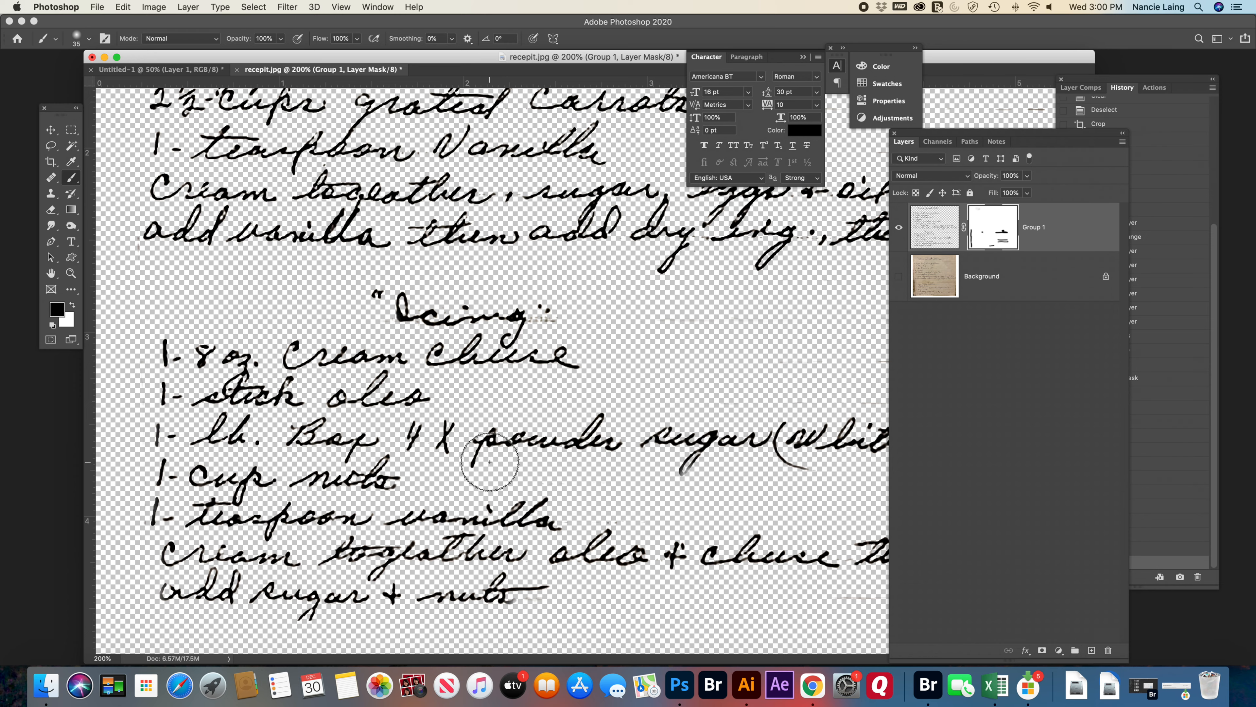
left_click_drag(551, 325, 780, 326)
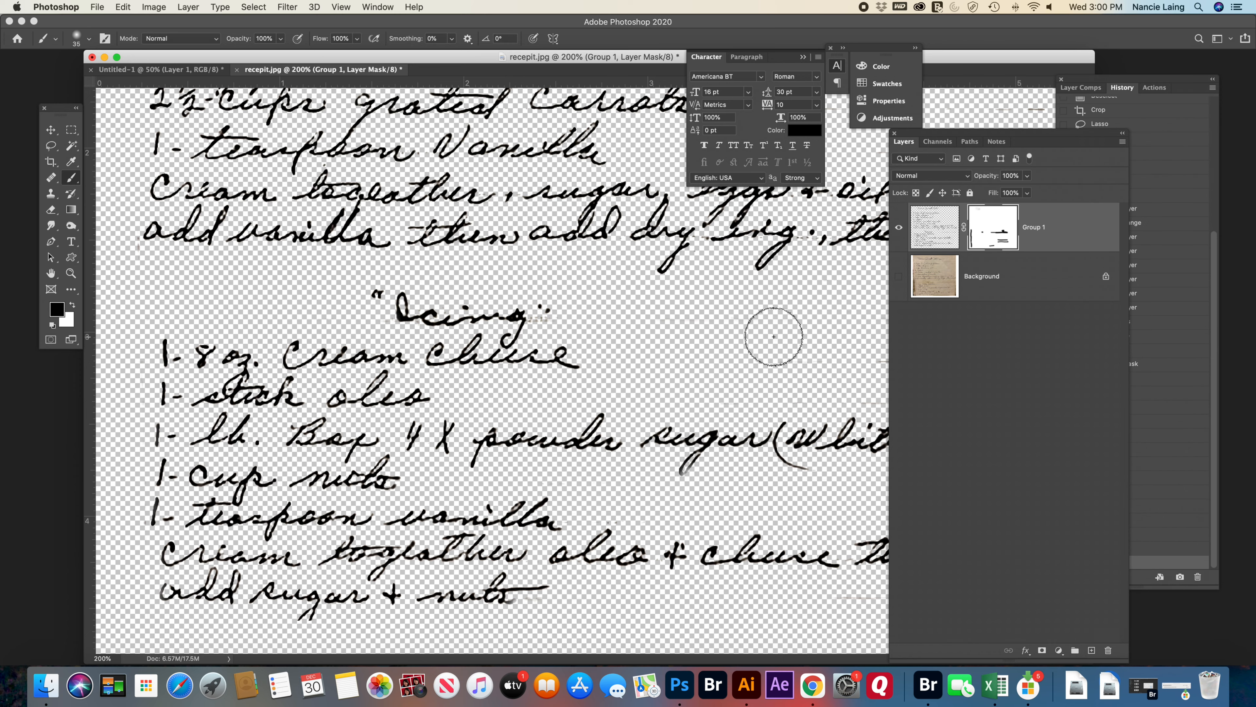
Step: Mask out the ruled lines and smudge right of the handwriting, from the grated carrots line down through the icing section, with the black brush
left_click_drag(1096, 58, 699, 122)
scroll(464, 415, "right", 10)
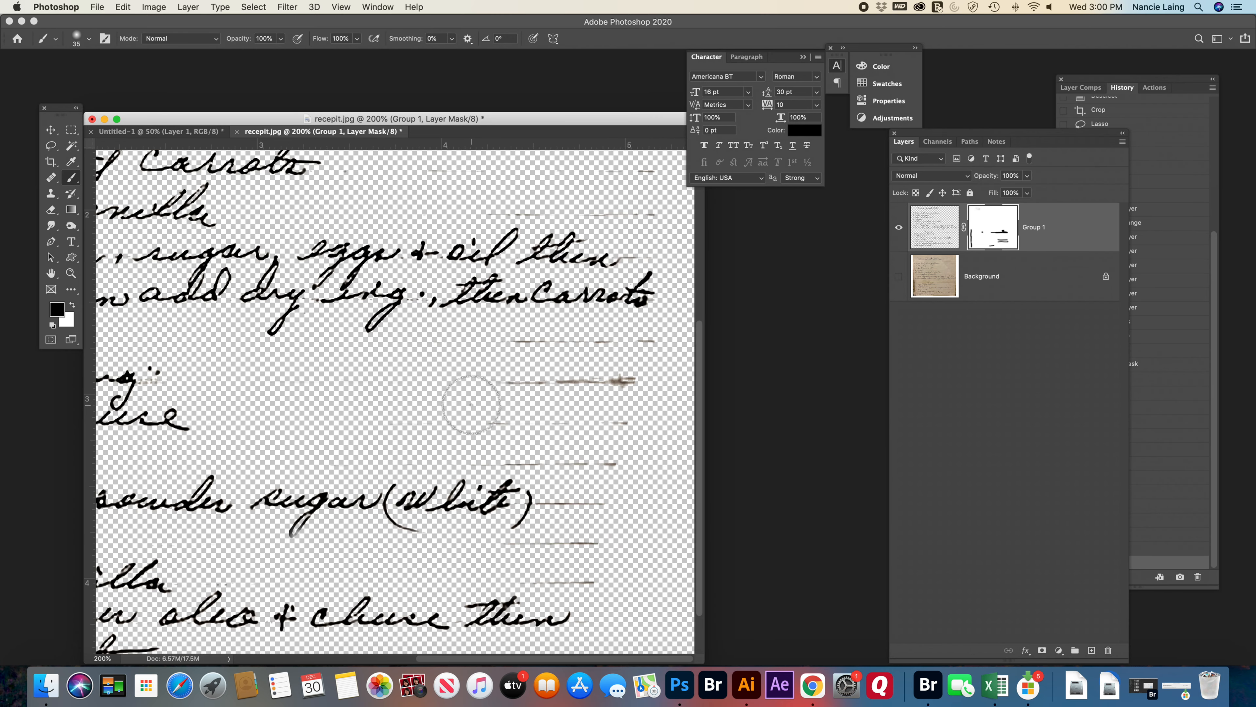
left_click_drag(429, 174, 654, 178)
mouse_move(657, 227)
left_mouse_down()
mouse_move(628, 211)
mouse_move(496, 213)
left_mouse_up()
mouse_move(516, 342)
left_mouse_down()
mouse_move(691, 352)
mouse_move(640, 386)
mouse_move(472, 393)
mouse_move(642, 383)
mouse_move(637, 426)
mouse_move(470, 430)
mouse_move(478, 457)
mouse_move(656, 472)
mouse_move(612, 472)
mouse_move(631, 508)
mouse_move(549, 508)
mouse_move(512, 554)
mouse_move(616, 554)
mouse_move(614, 578)
mouse_move(538, 581)
left_mouse_up()
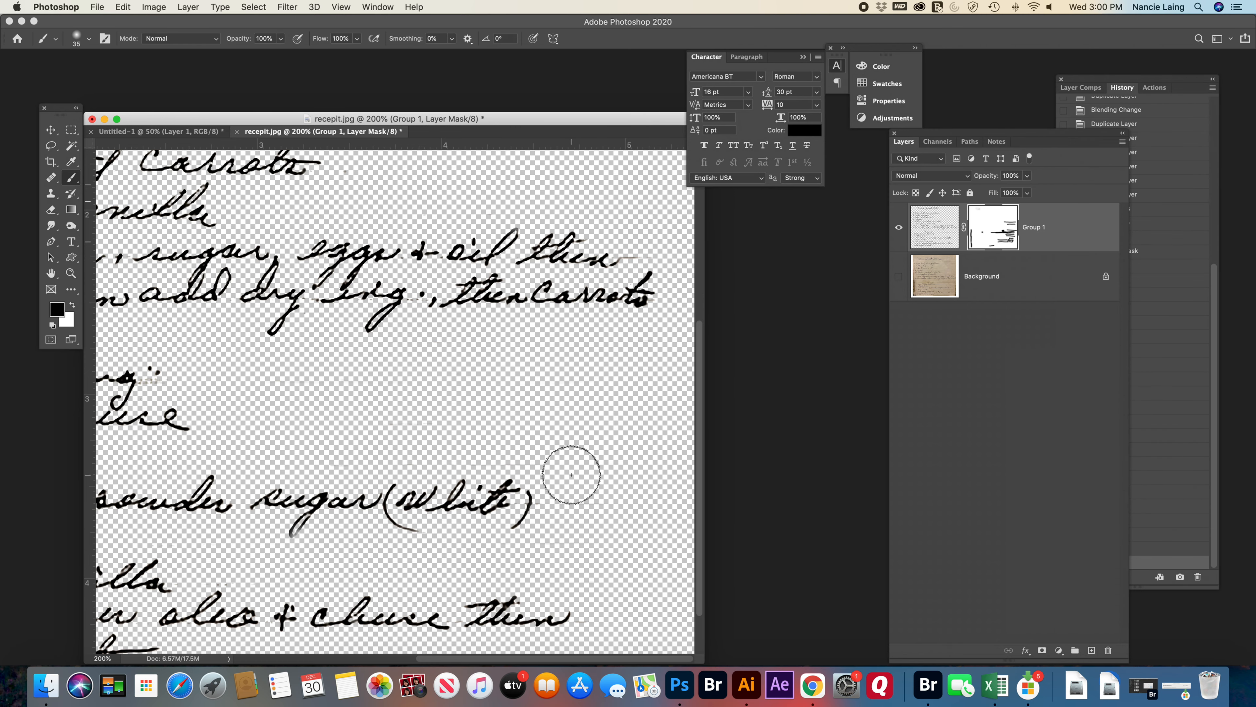
scroll(580, 401, "up", 3)
left_click_drag(635, 334, 627, 306)
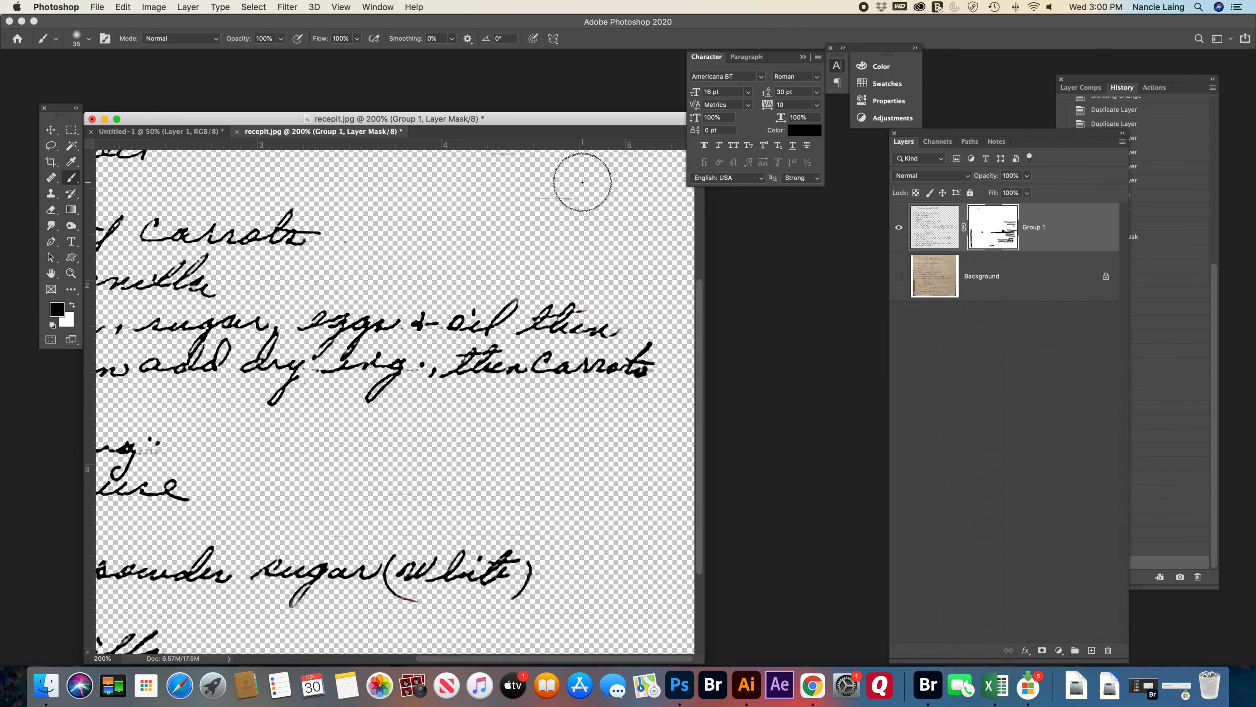
Step: Mask out the faint lines in the blank area right of the upper ingredients and the specks after the title's closing quote
scroll(561, 267, "up", 10)
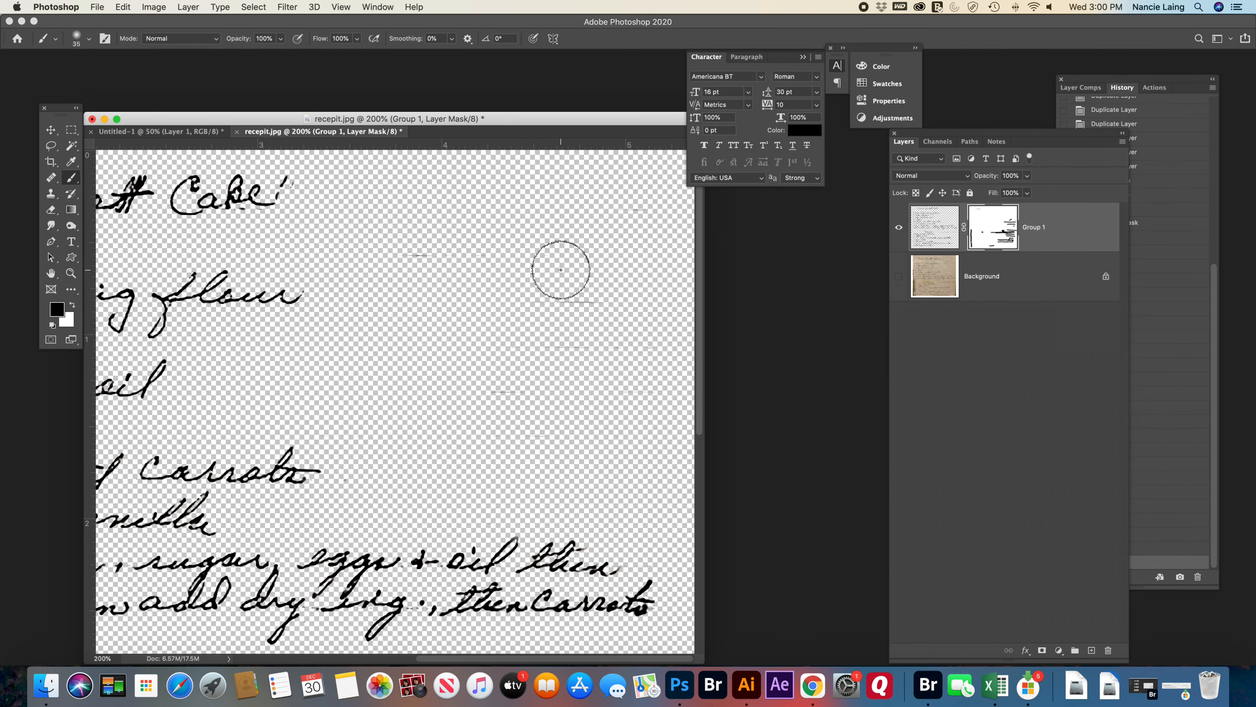
mouse_move(608, 444)
left_mouse_down()
mouse_move(520, 438)
mouse_move(469, 381)
mouse_move(481, 387)
mouse_move(572, 346)
mouse_move(534, 337)
mouse_move(574, 299)
mouse_move(519, 273)
mouse_move(684, 206)
mouse_move(487, 223)
mouse_move(449, 258)
mouse_move(395, 257)
mouse_move(488, 249)
mouse_move(413, 244)
left_mouse_up()
left_click_drag(345, 209, 305, 182)
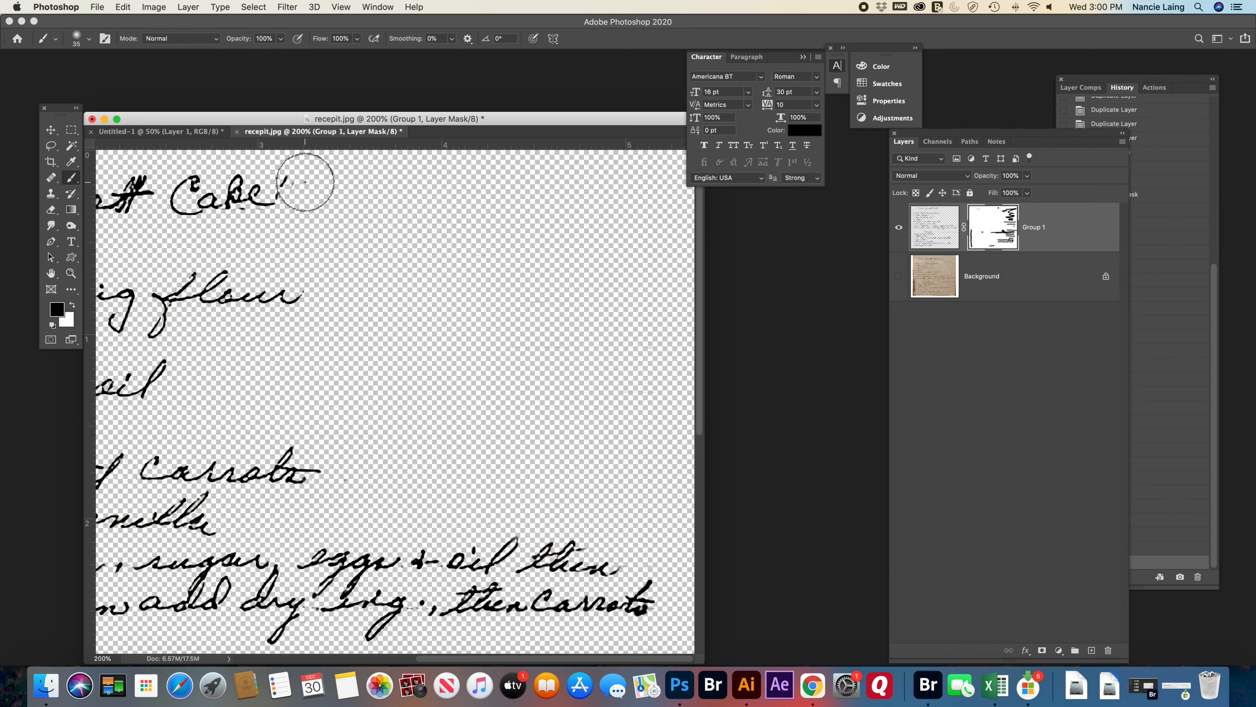
Step: Inspect the handwriting across the whole recipe for leftover marks, and view it in full at 66.67% in an enlarged document window
scroll(390, 339, "left", 10)
scroll(390, 339, "left", 5)
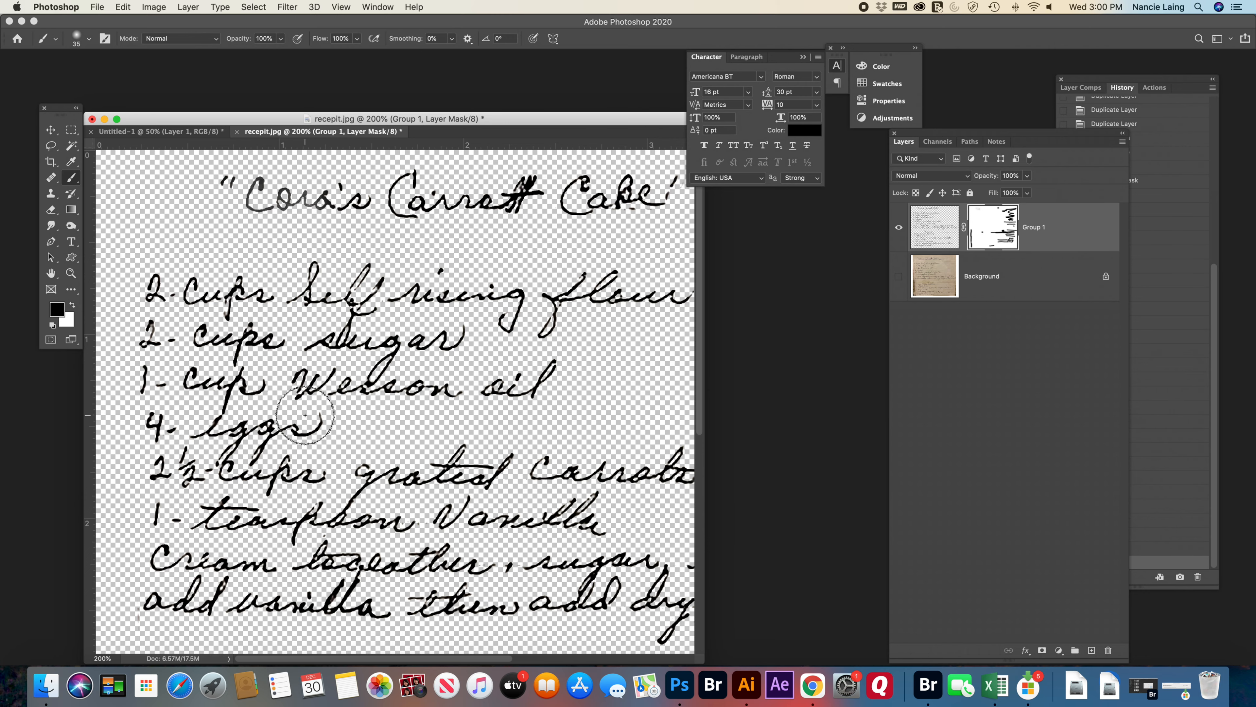
scroll(306, 416, "down", 1)
scroll(494, 427, "down", 5)
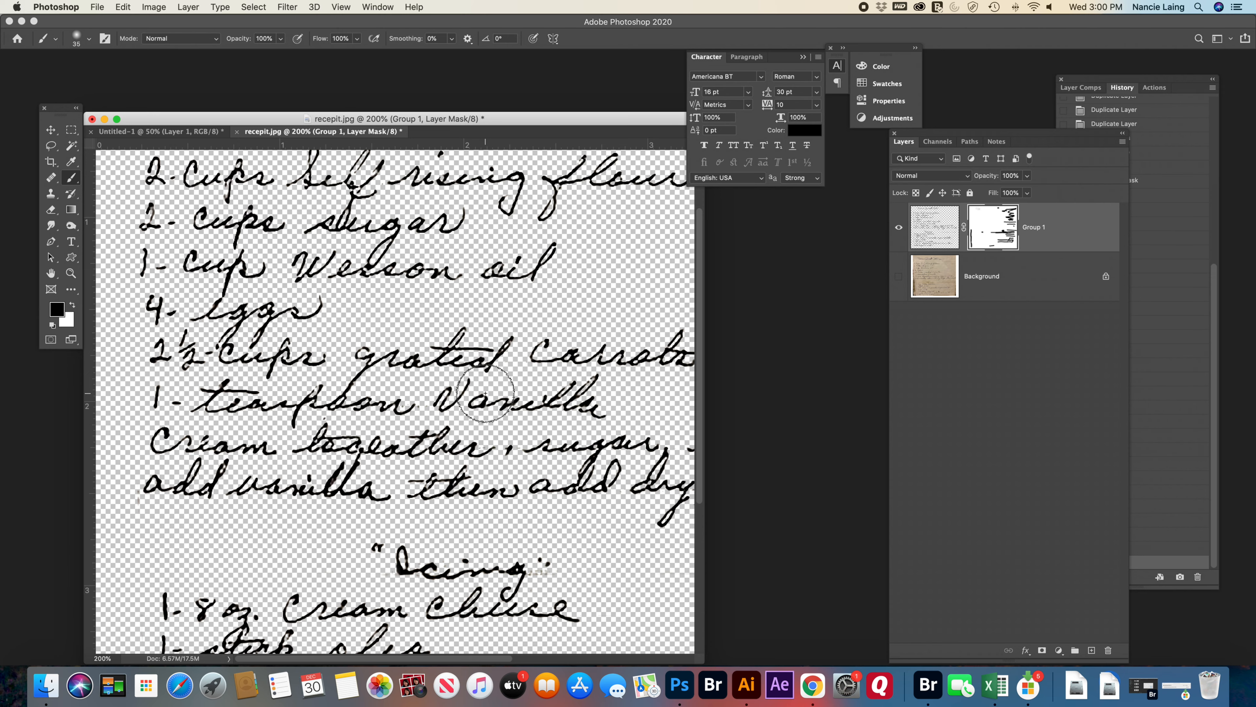
scroll(474, 385, "down", 12)
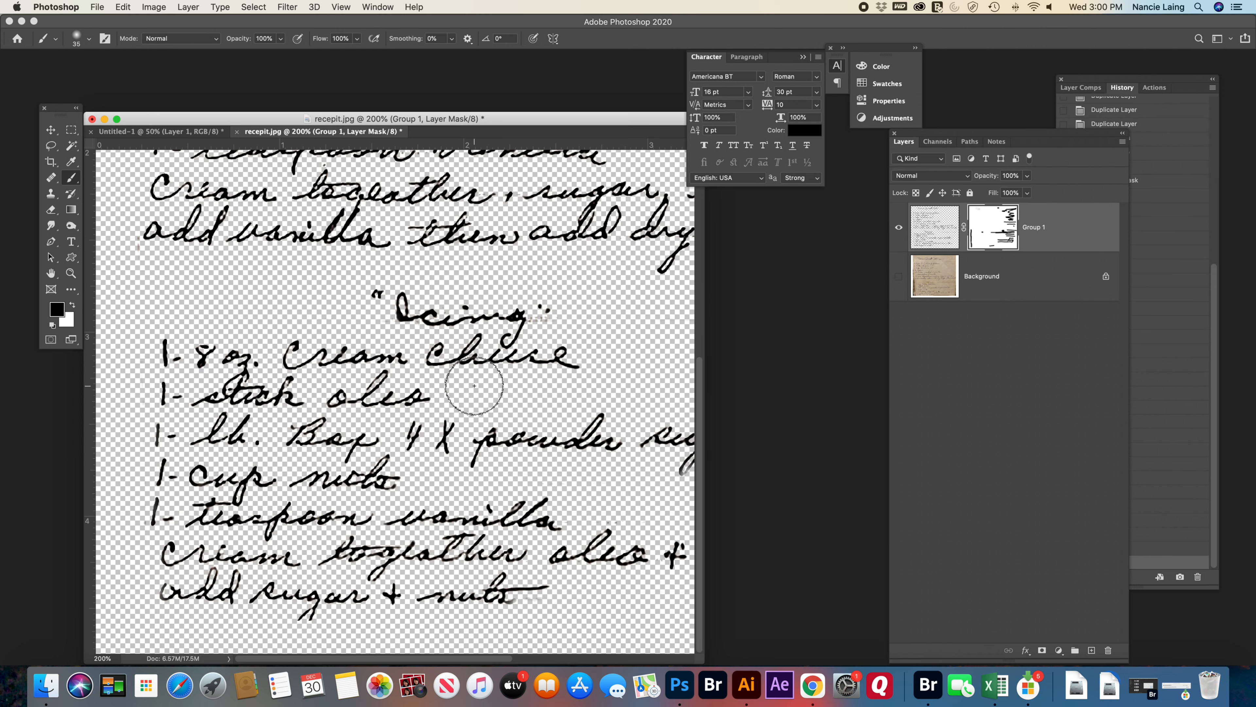
scroll(473, 385, "right", 15)
scroll(473, 385, "up", 15)
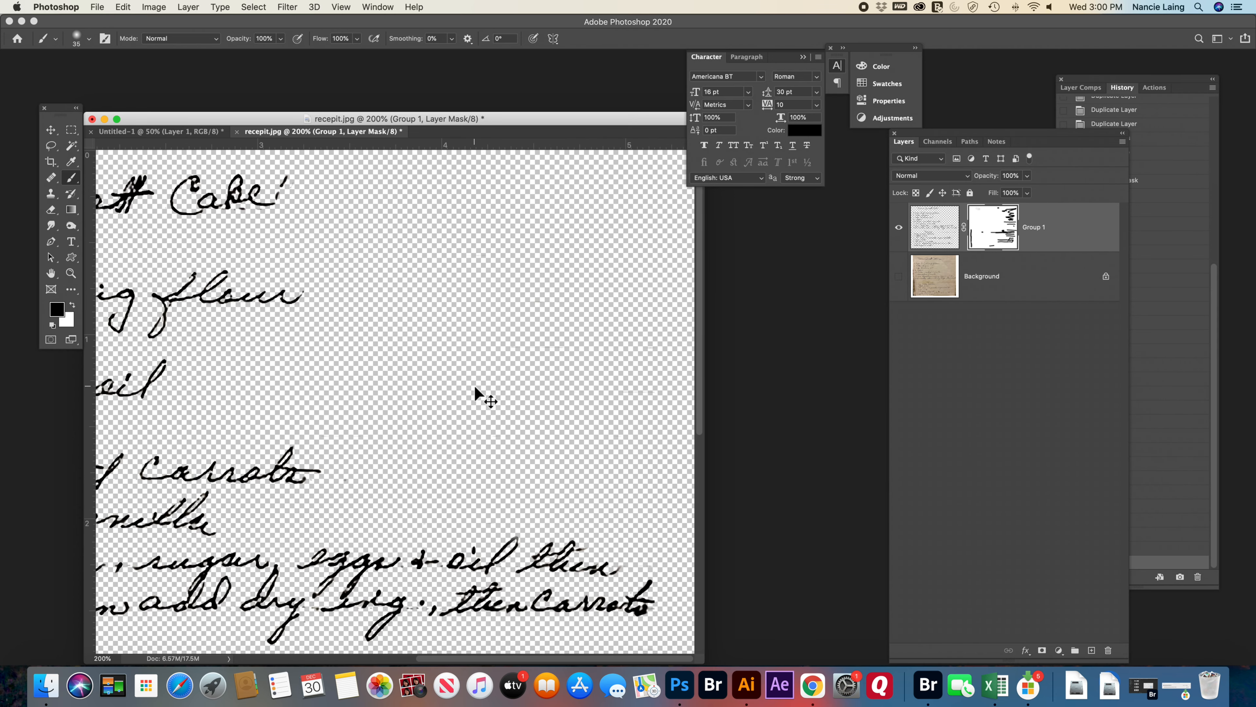
key("super+minus")
key("super+minus")
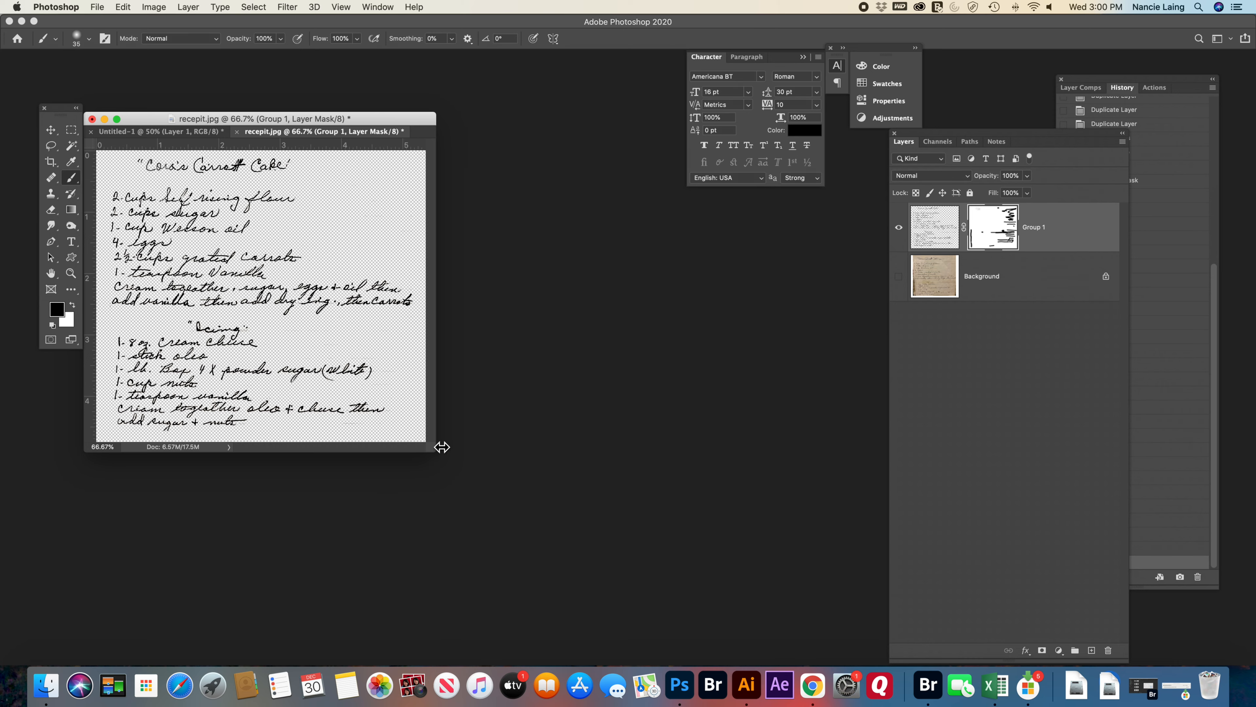
left_click_drag(438, 455, 737, 620)
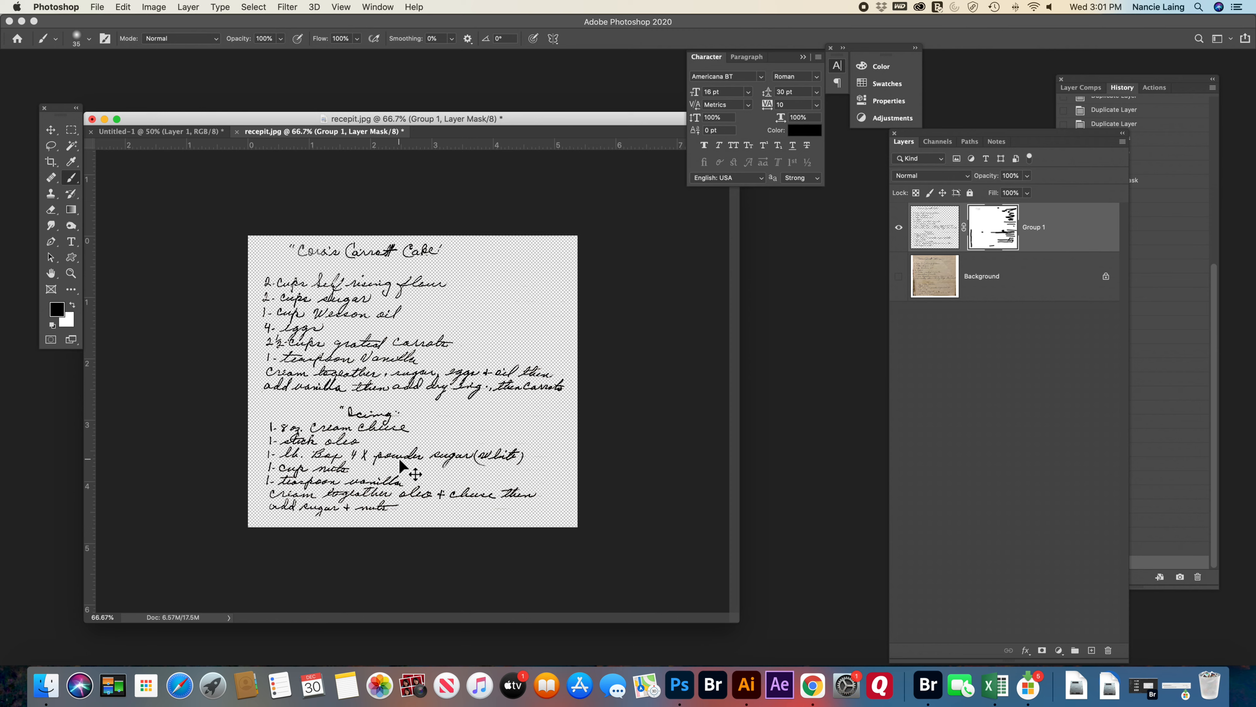
key("shift+super+5")
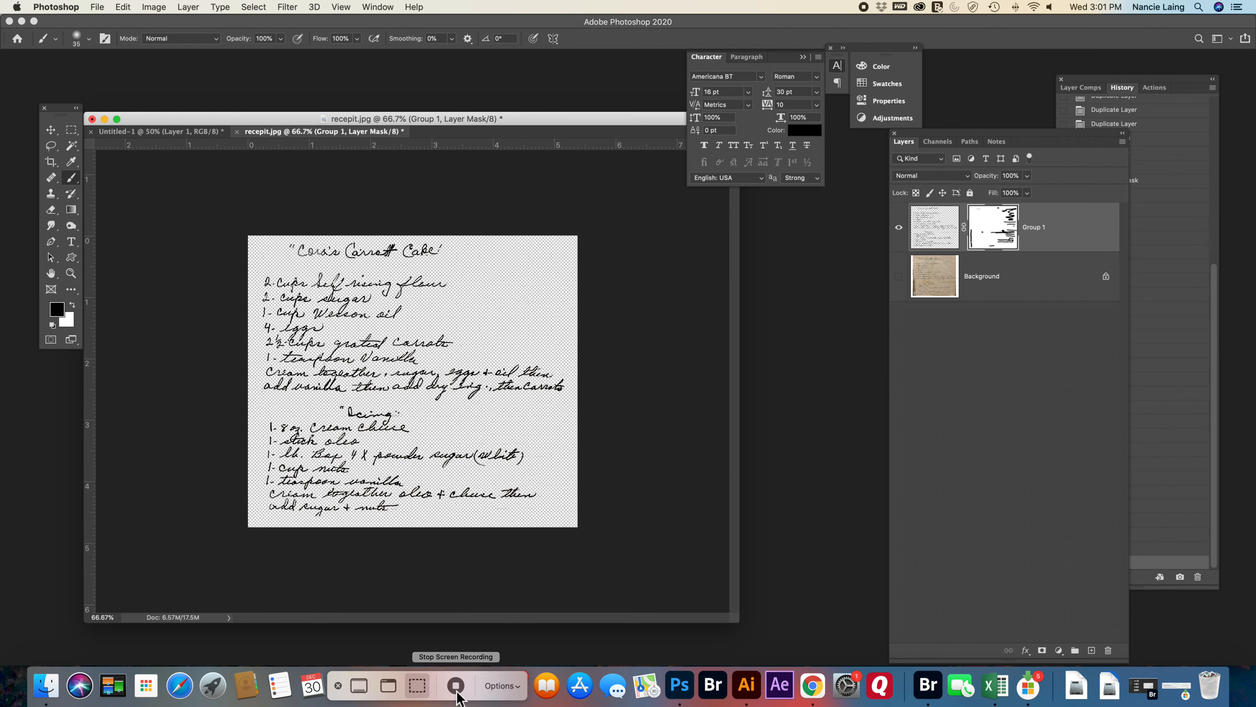